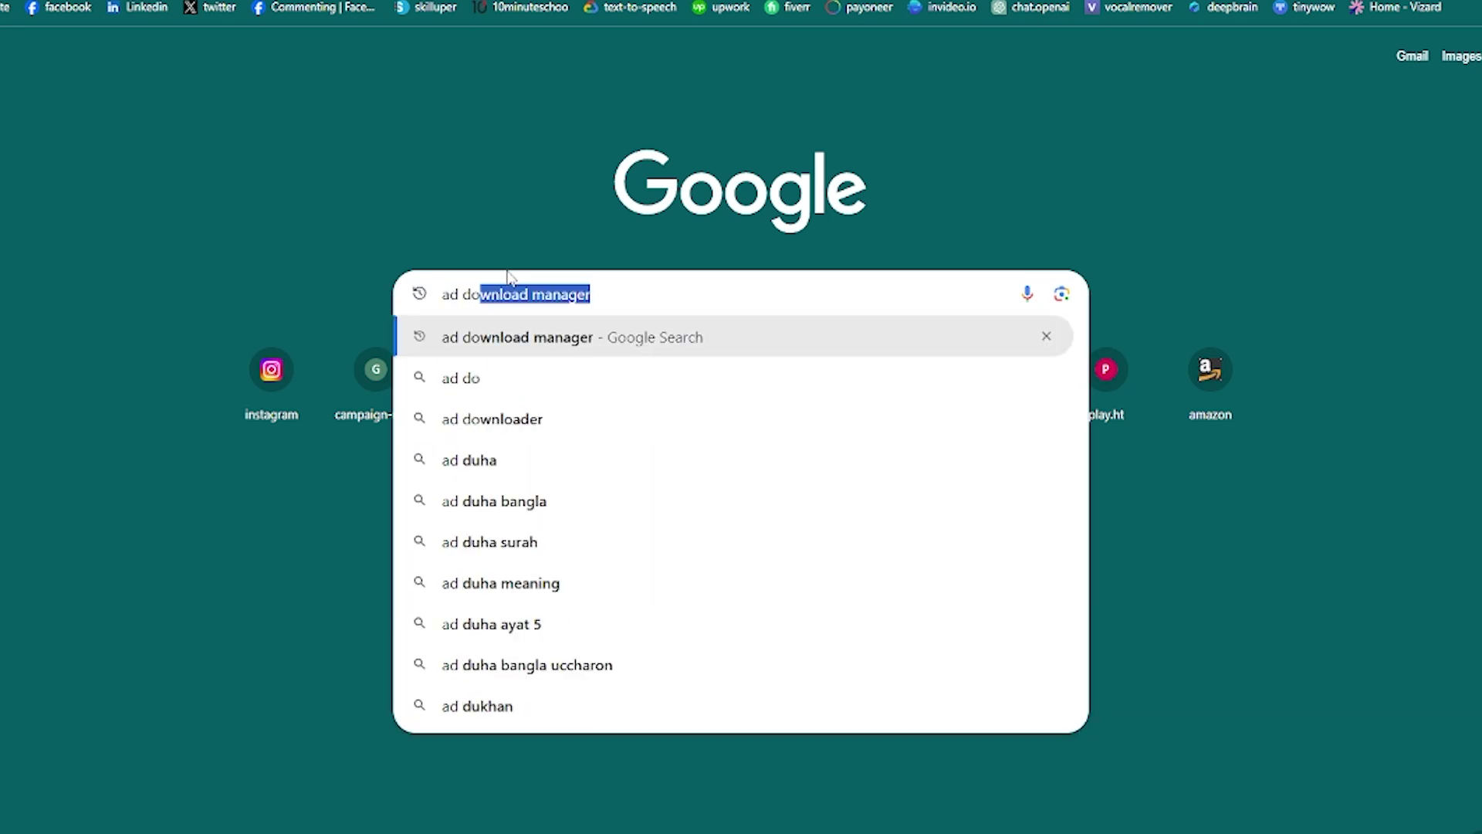
# - Open the AB Download Manager website from the 'ad download manager' search results and scroll through it
pyautogui.click(517, 334)
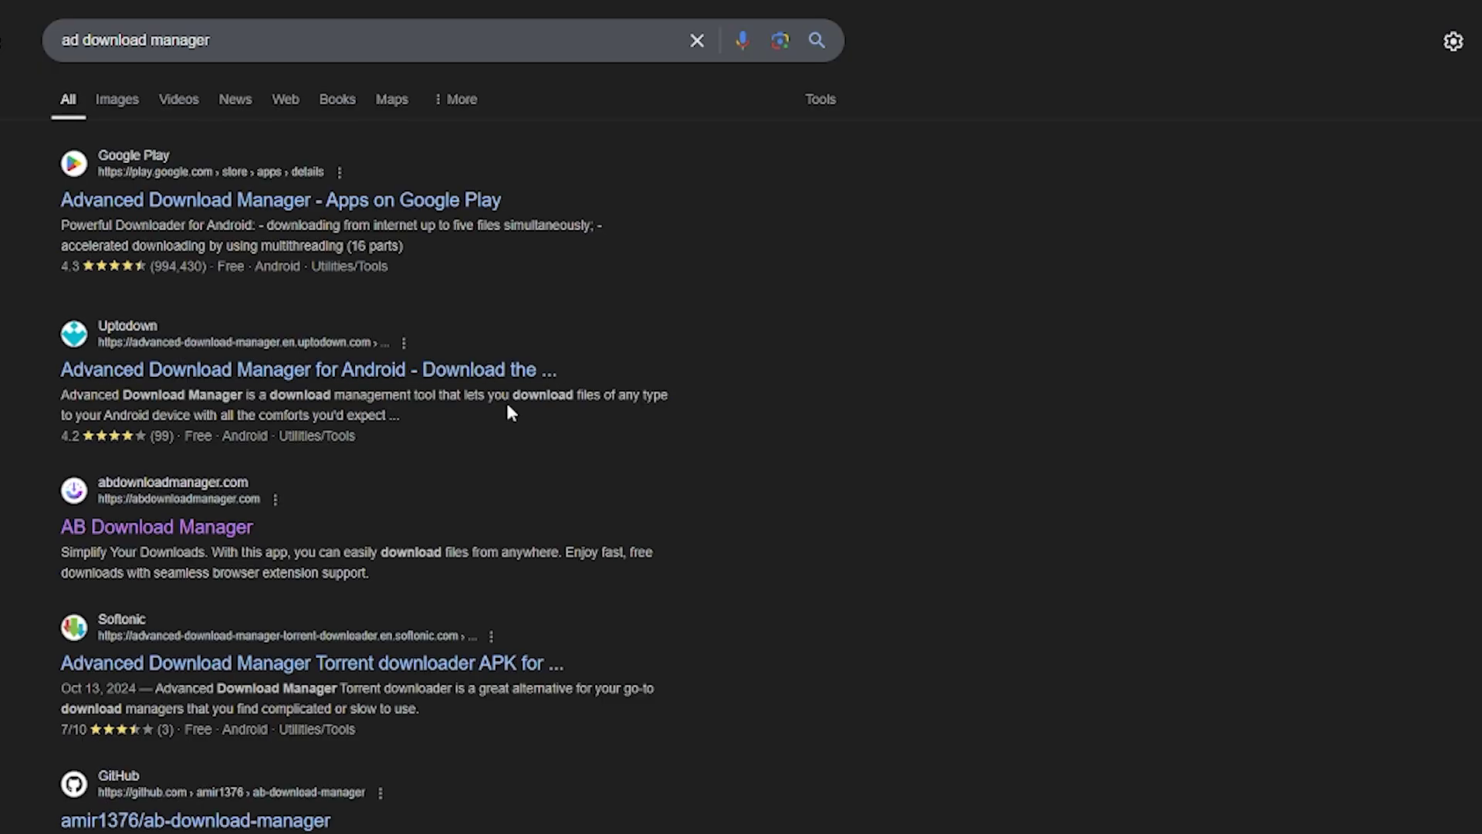
pyautogui.click(215, 532)
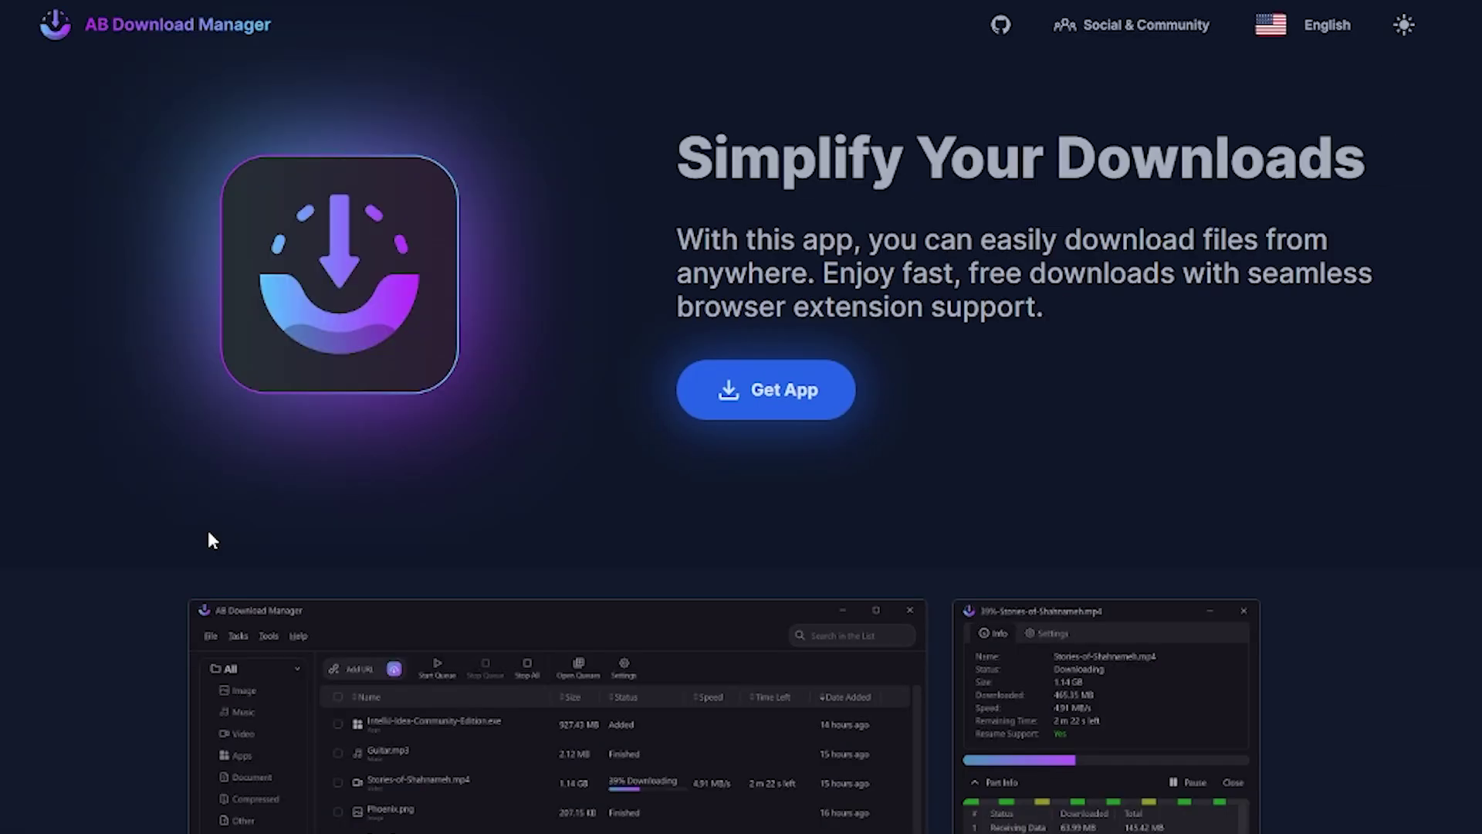
pyautogui.scroll(-12, 778, 437)
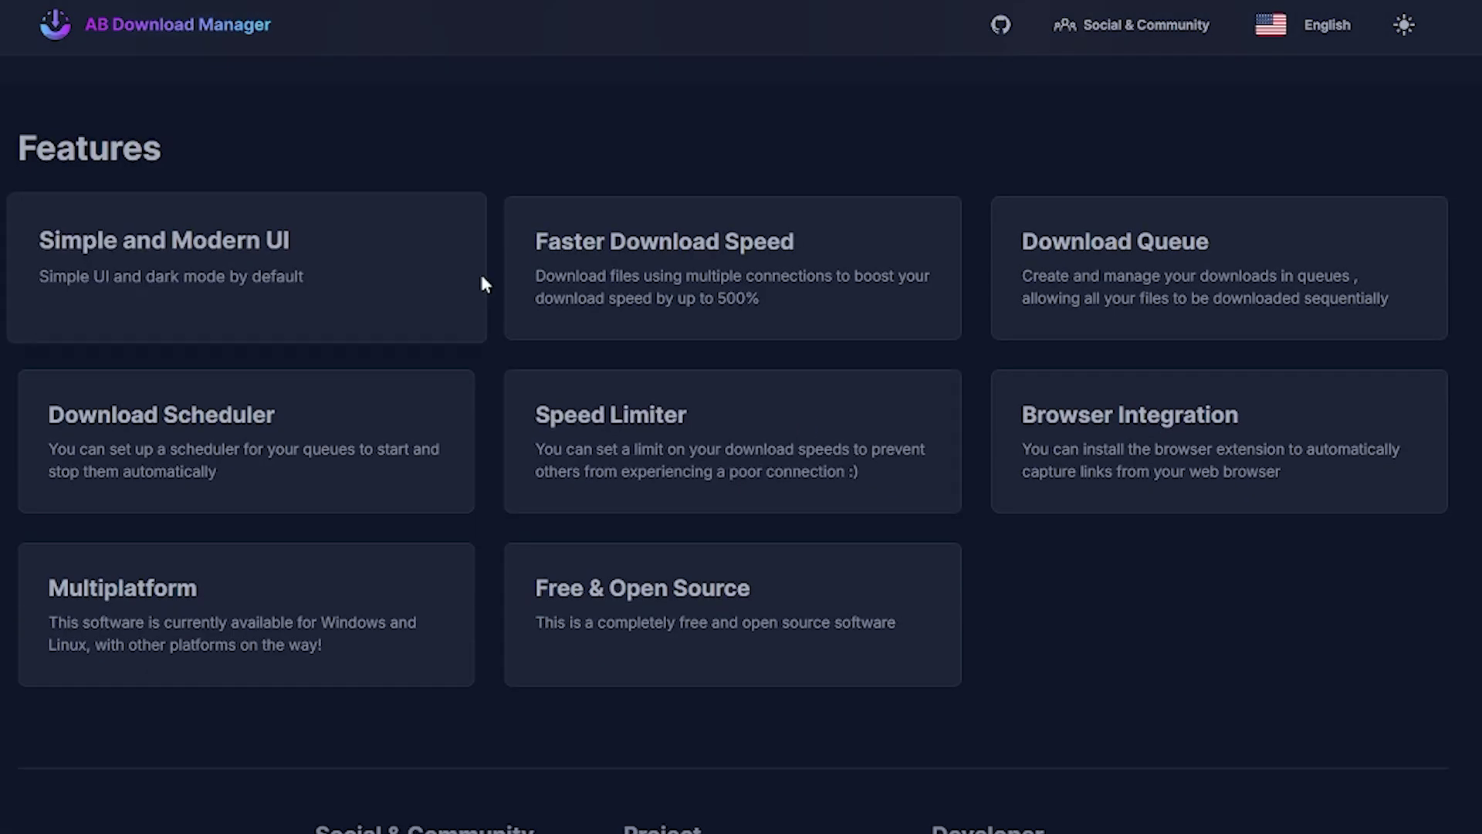
pyautogui.scroll(-3, 785, 590)
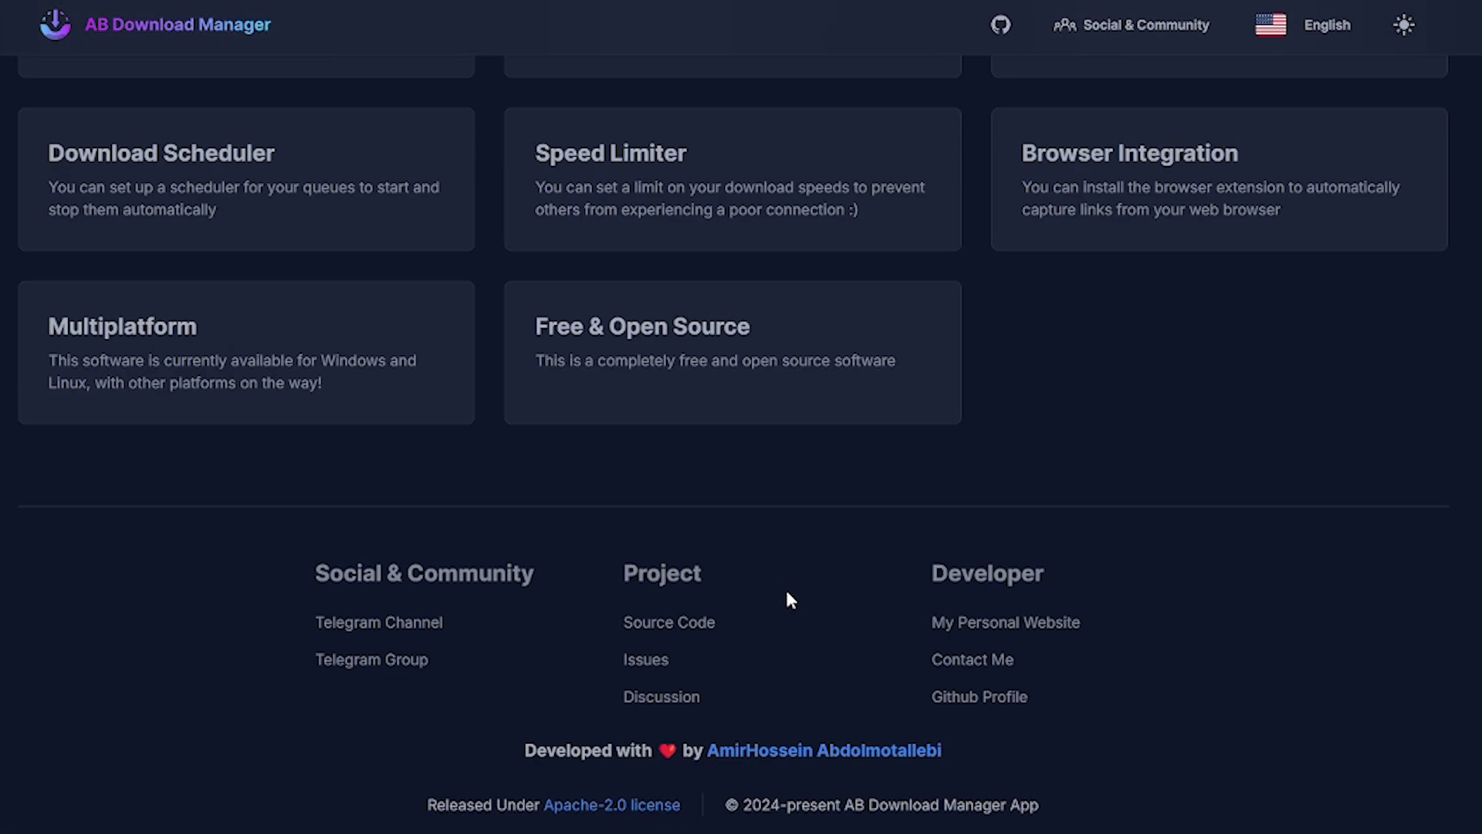
# - Scroll back up and bring up the app download options
pyautogui.scroll(3, 785, 587)
pyautogui.scroll(10, 1081, 493)
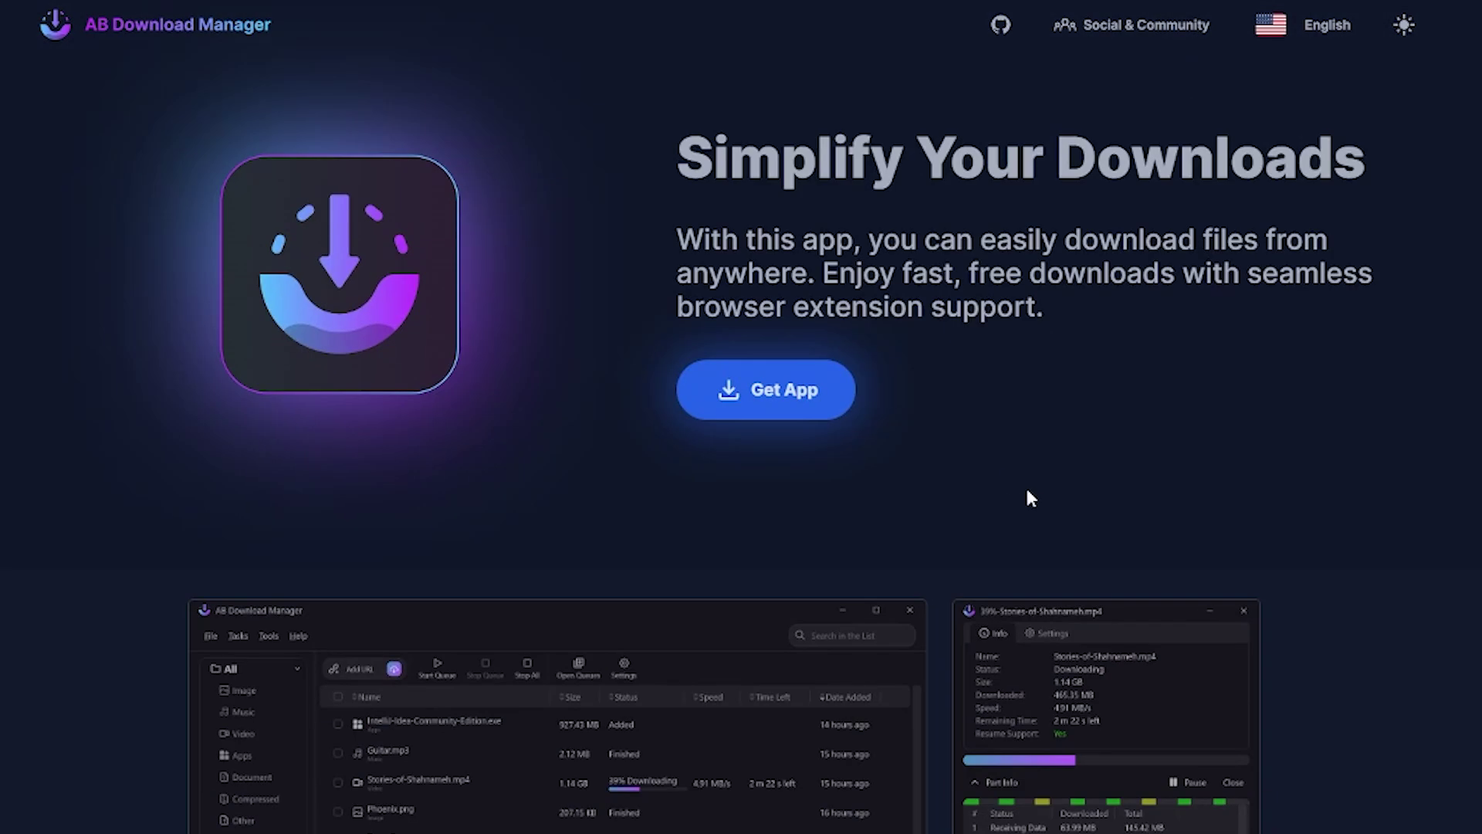
pyautogui.click(799, 405)
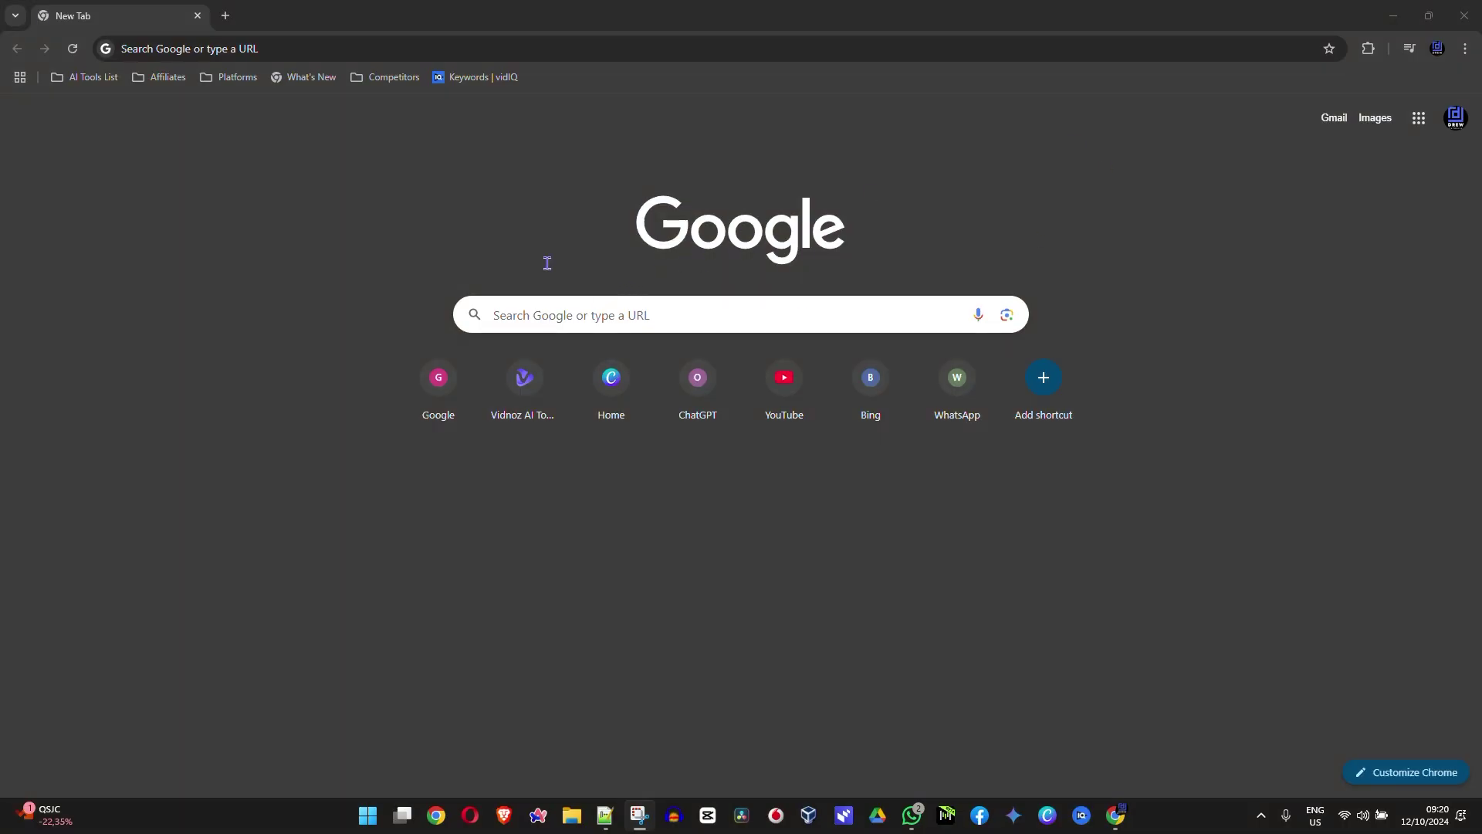
# - Search Google for 'ad download manager' and open the AB Download Manager website result
pyautogui.click(567, 313)
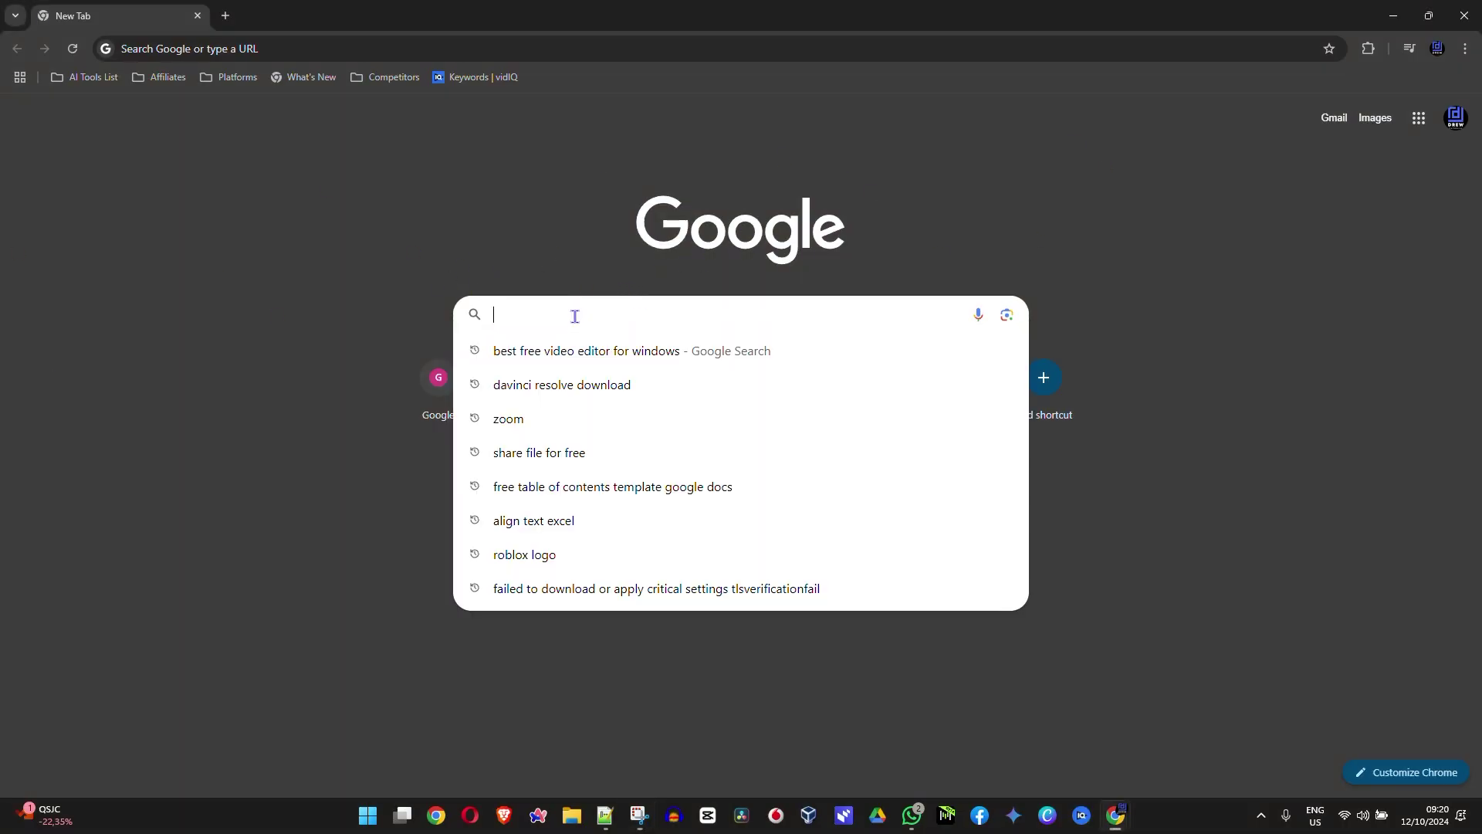
pyautogui.write('ad down')
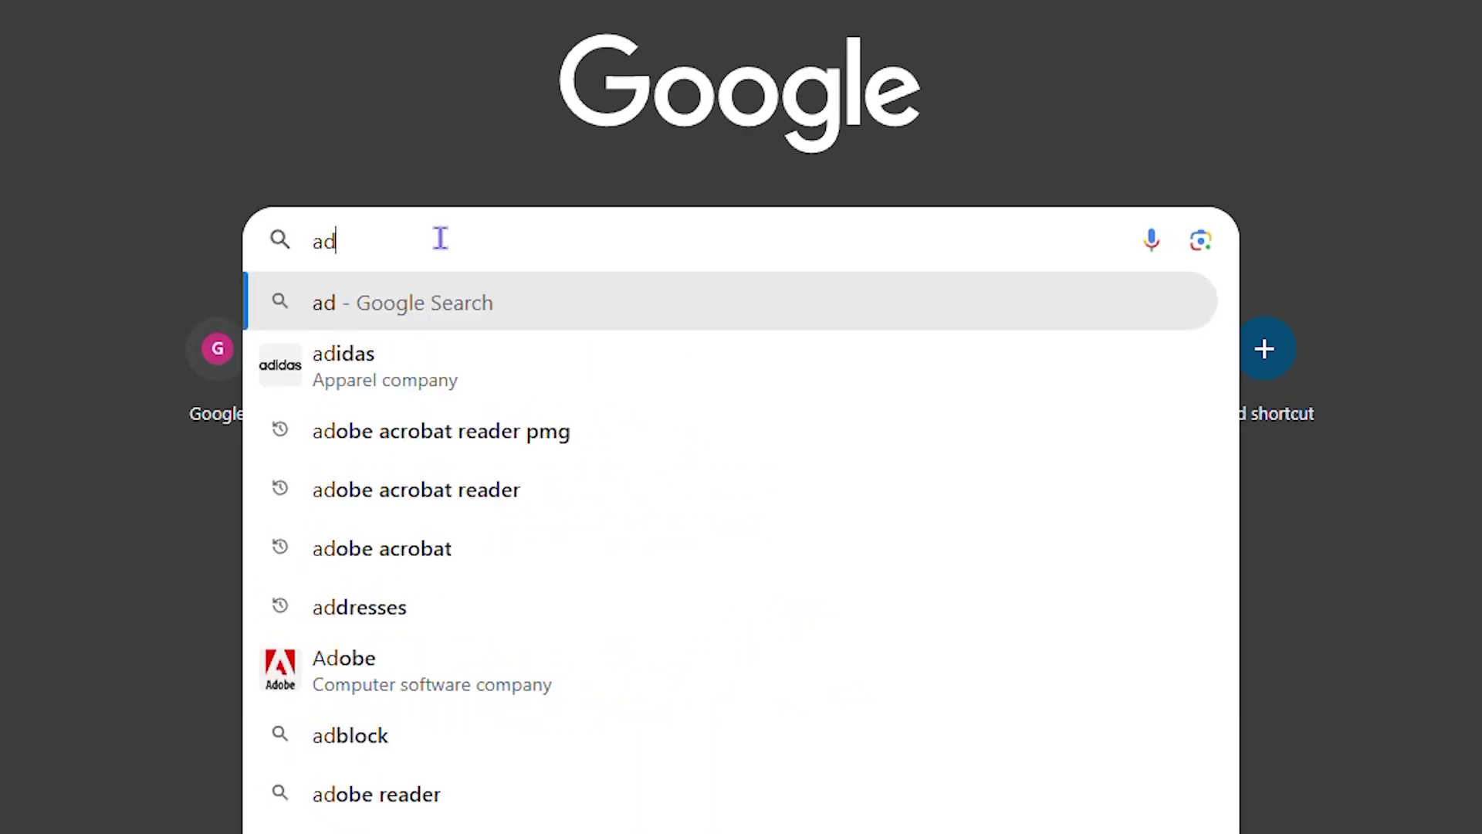
pyautogui.click(440, 240)
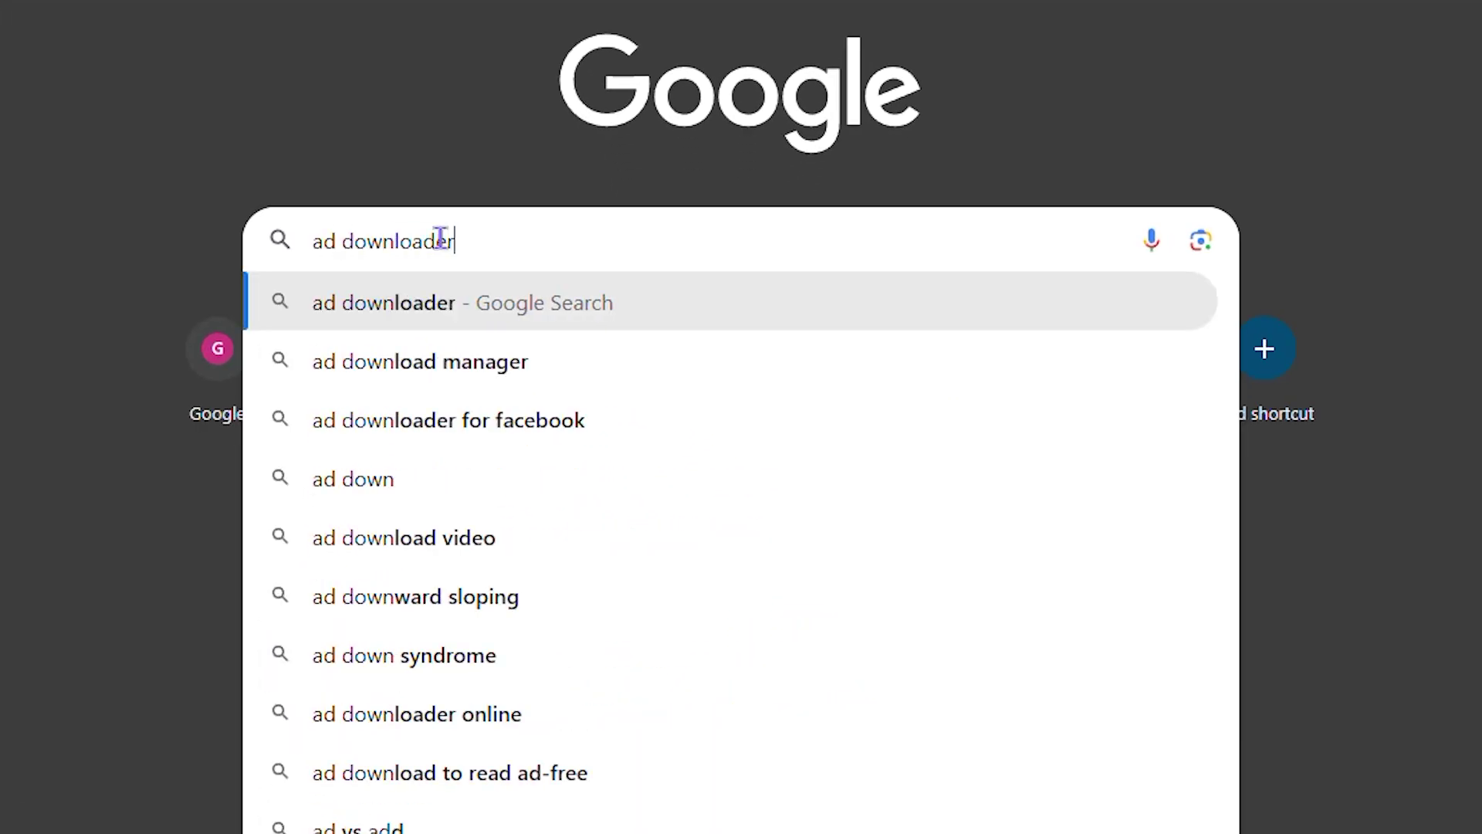
pyautogui.press('Down')
pyautogui.press('Return')
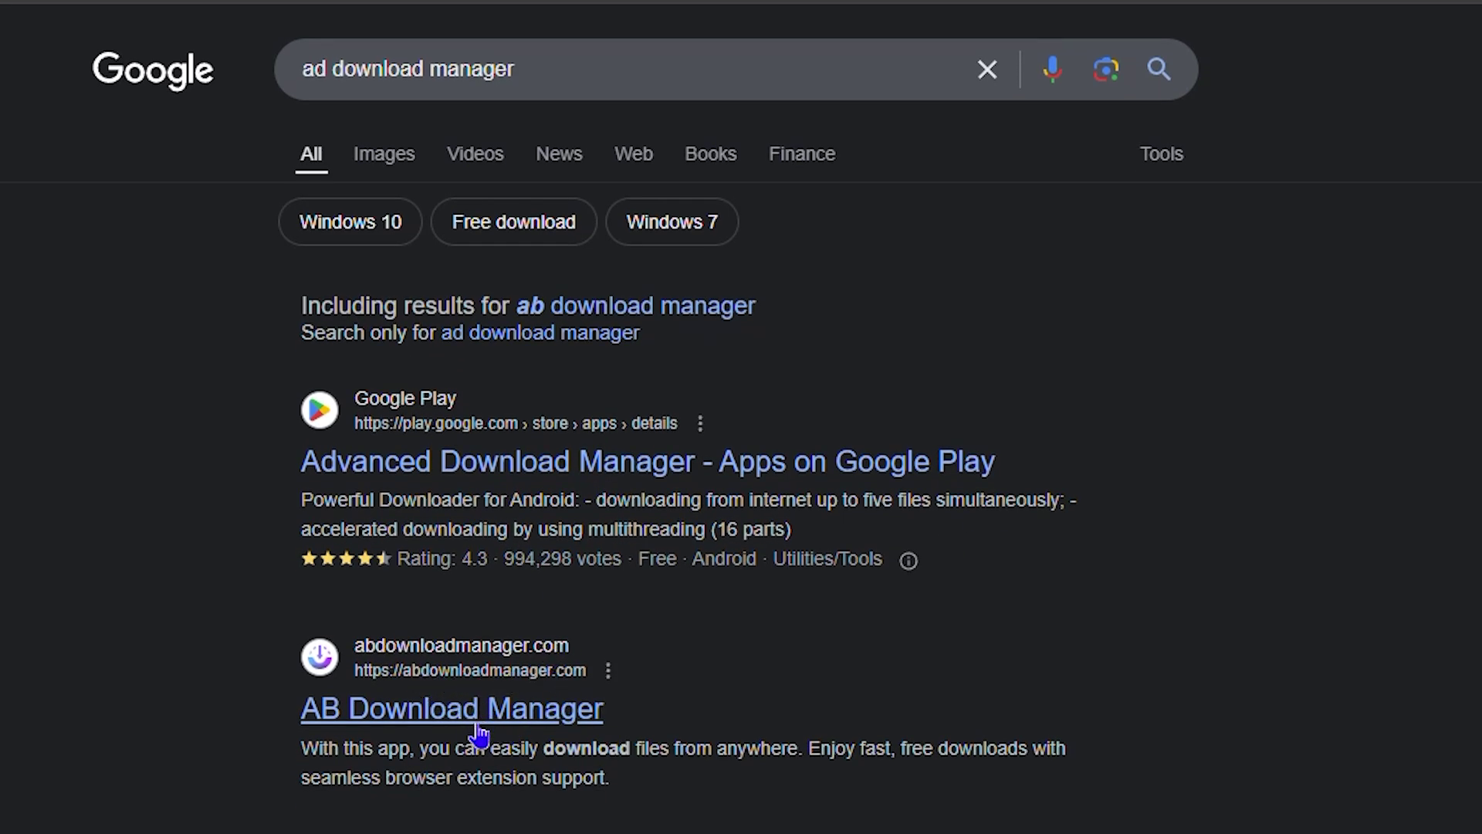
pyautogui.click(478, 730)
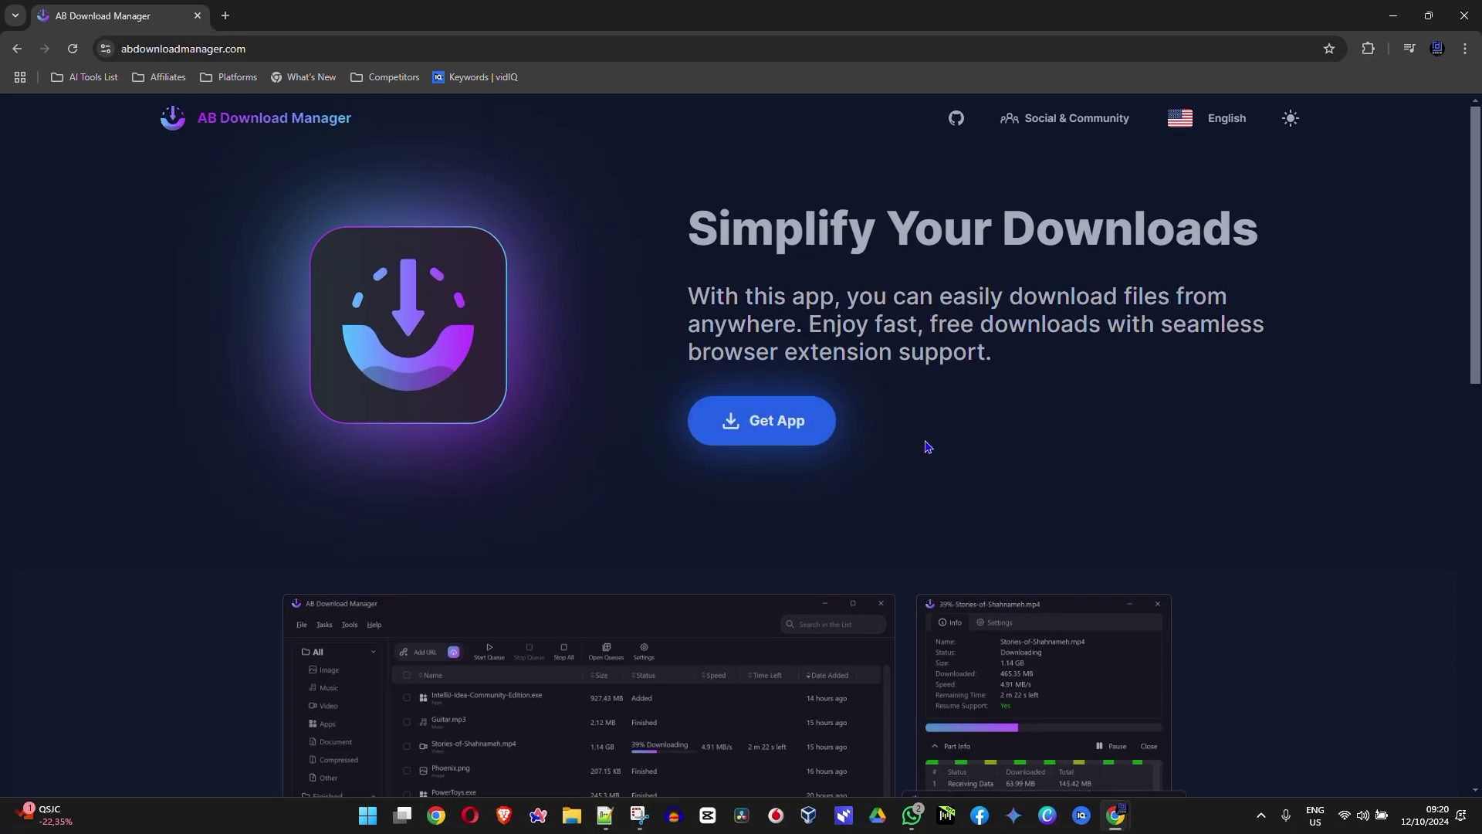
pyautogui.scroll(-10, 927, 447)
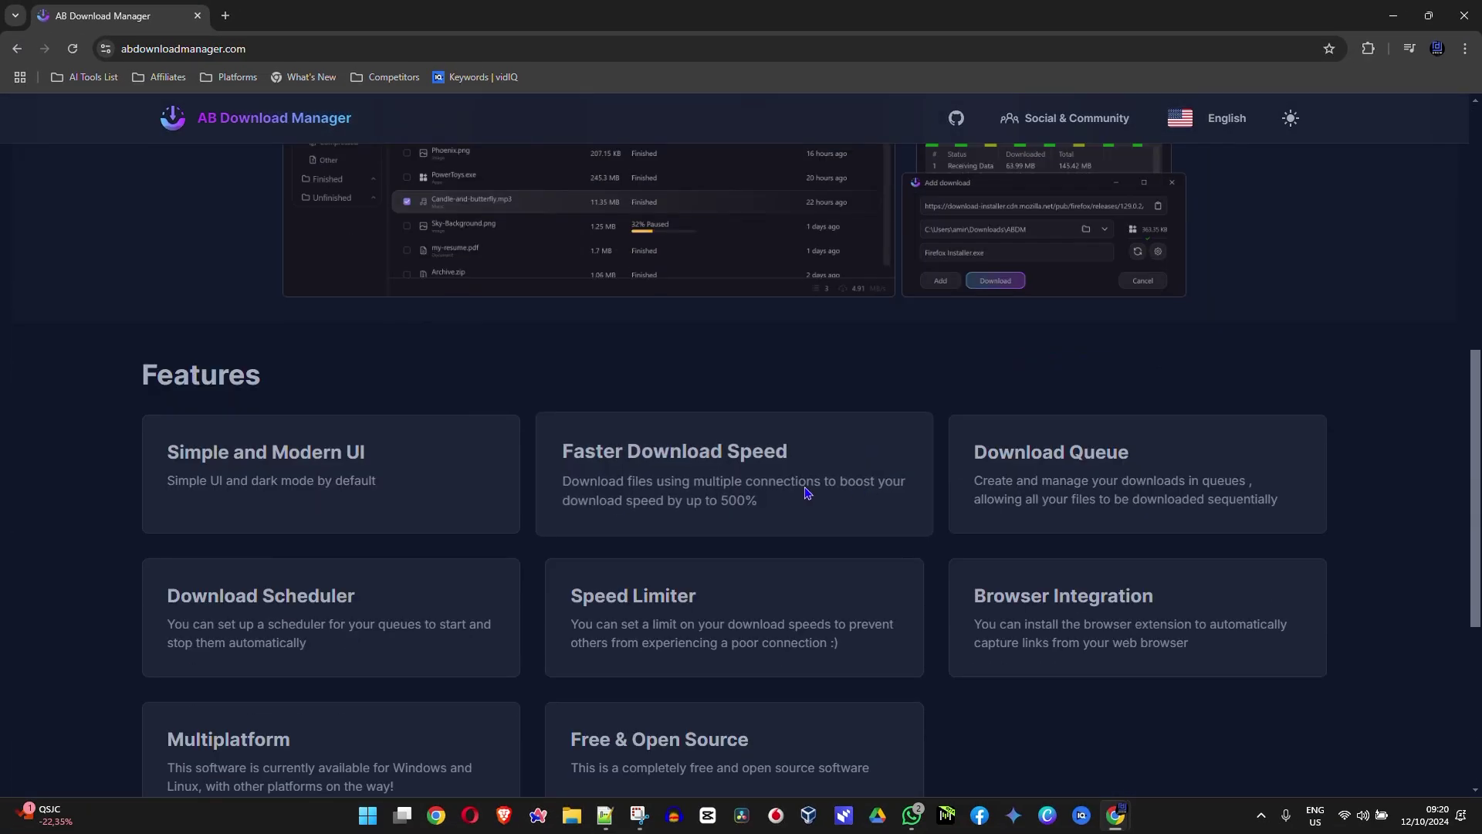
pyautogui.scroll(10, 918, 484)
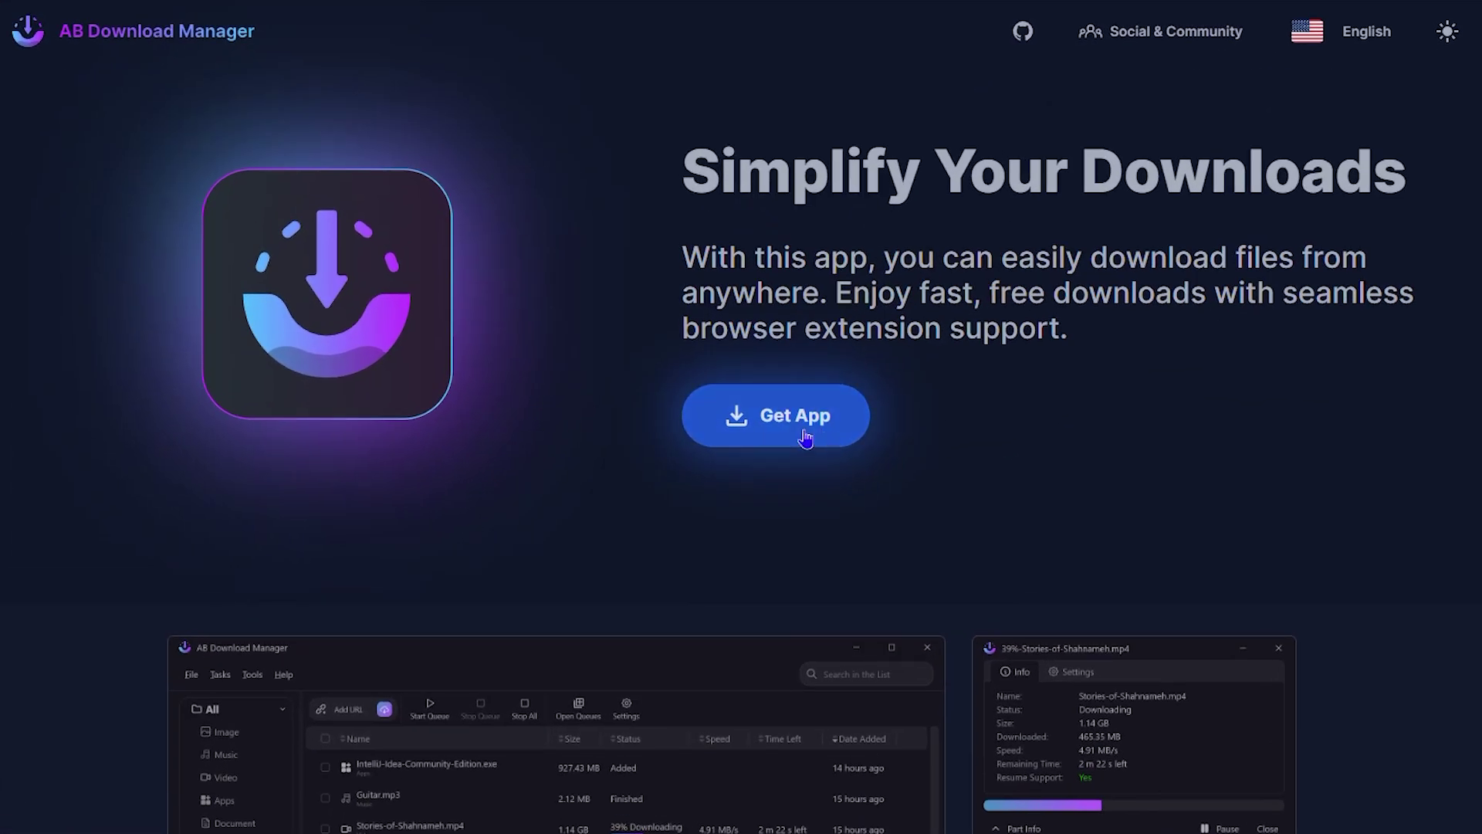
# - Open Get App and download the Windows installer ABDownloadManager_1.4.4_windows_x64.exe
pyautogui.click(804, 436)
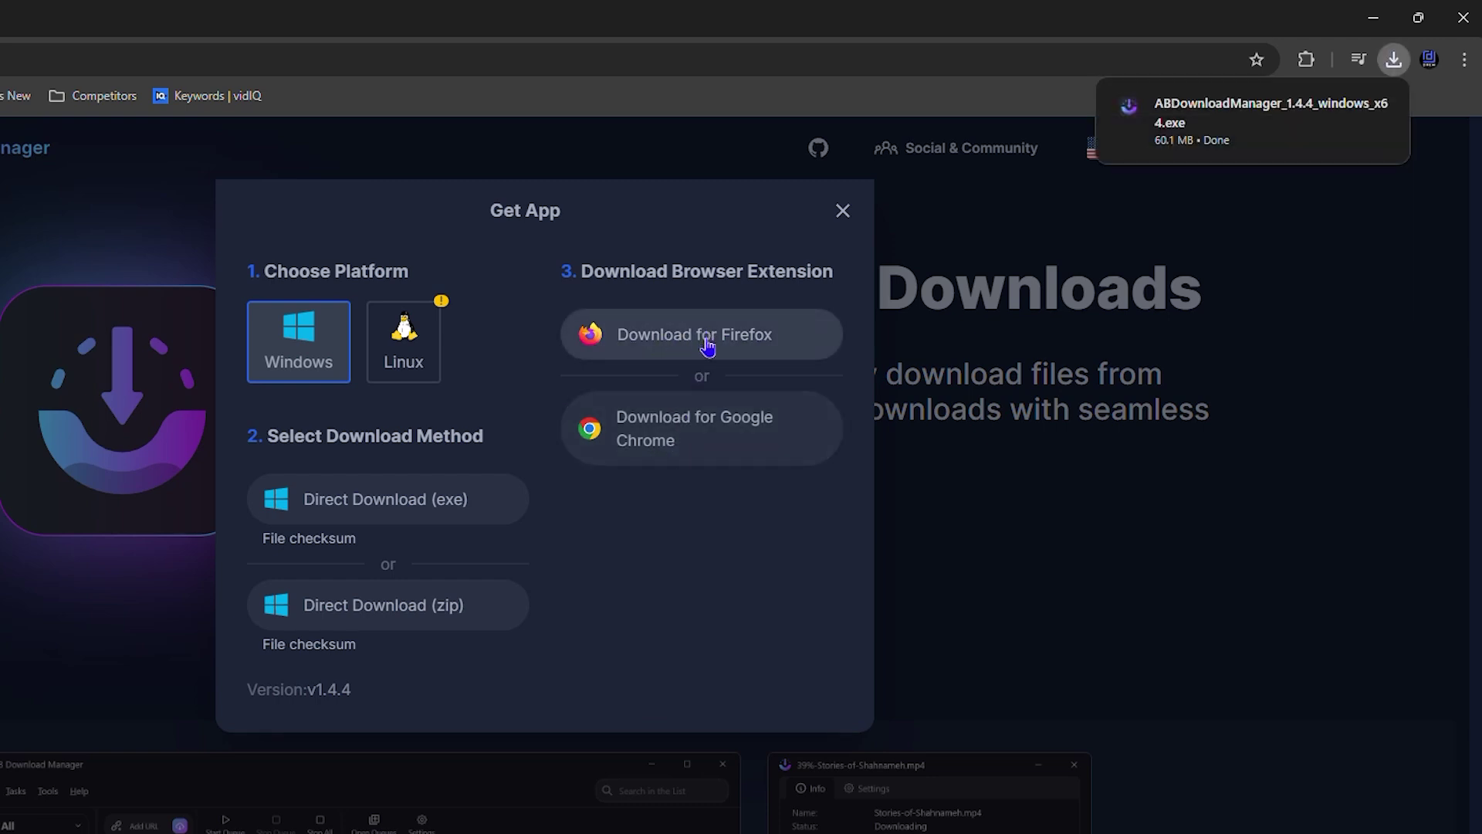
# - Add the AB Download Manager Browser Integration extension to Chrome, then return to the site's tab
pyautogui.click(727, 433)
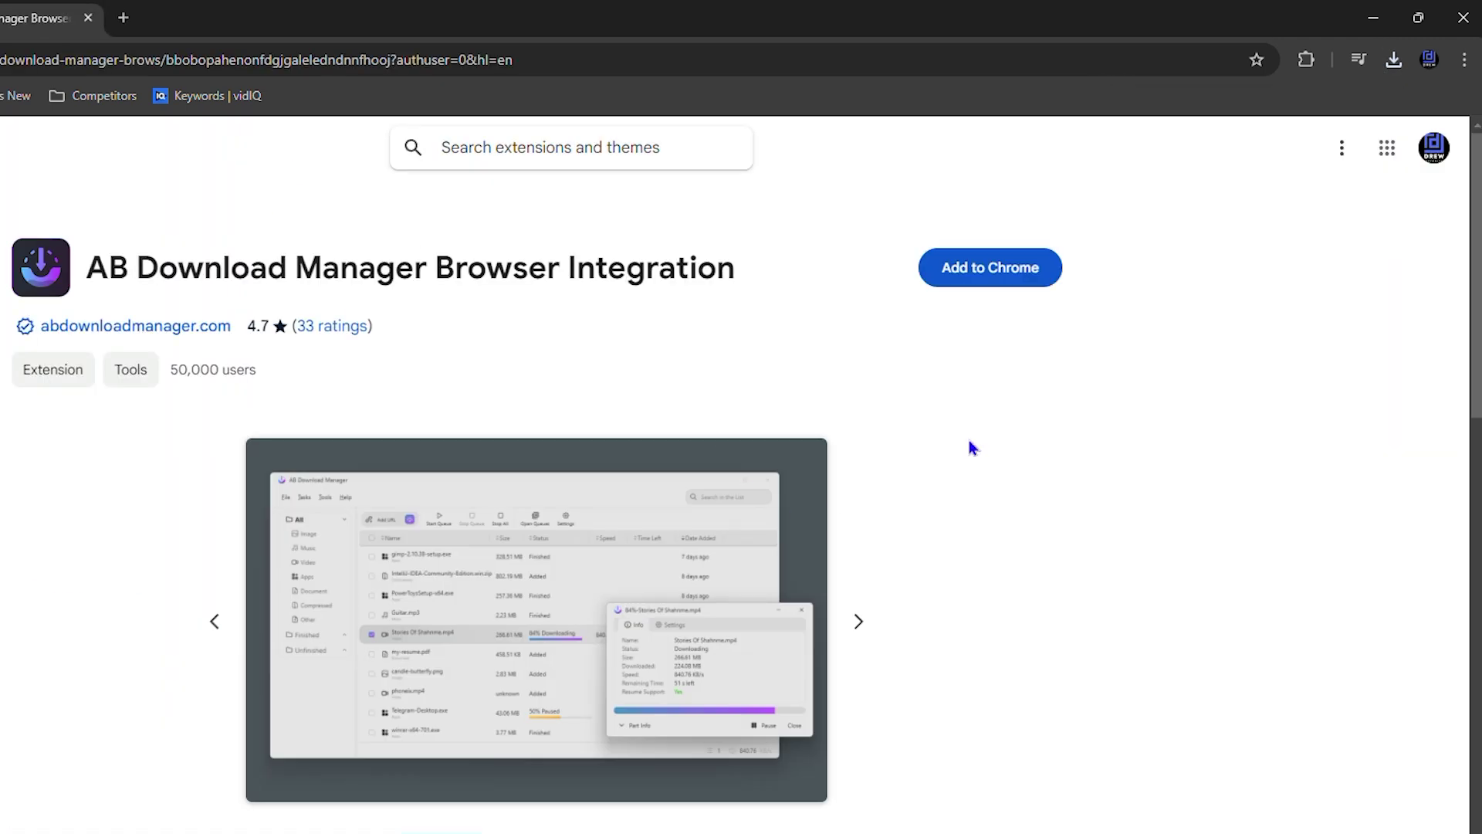
pyautogui.click(1001, 261)
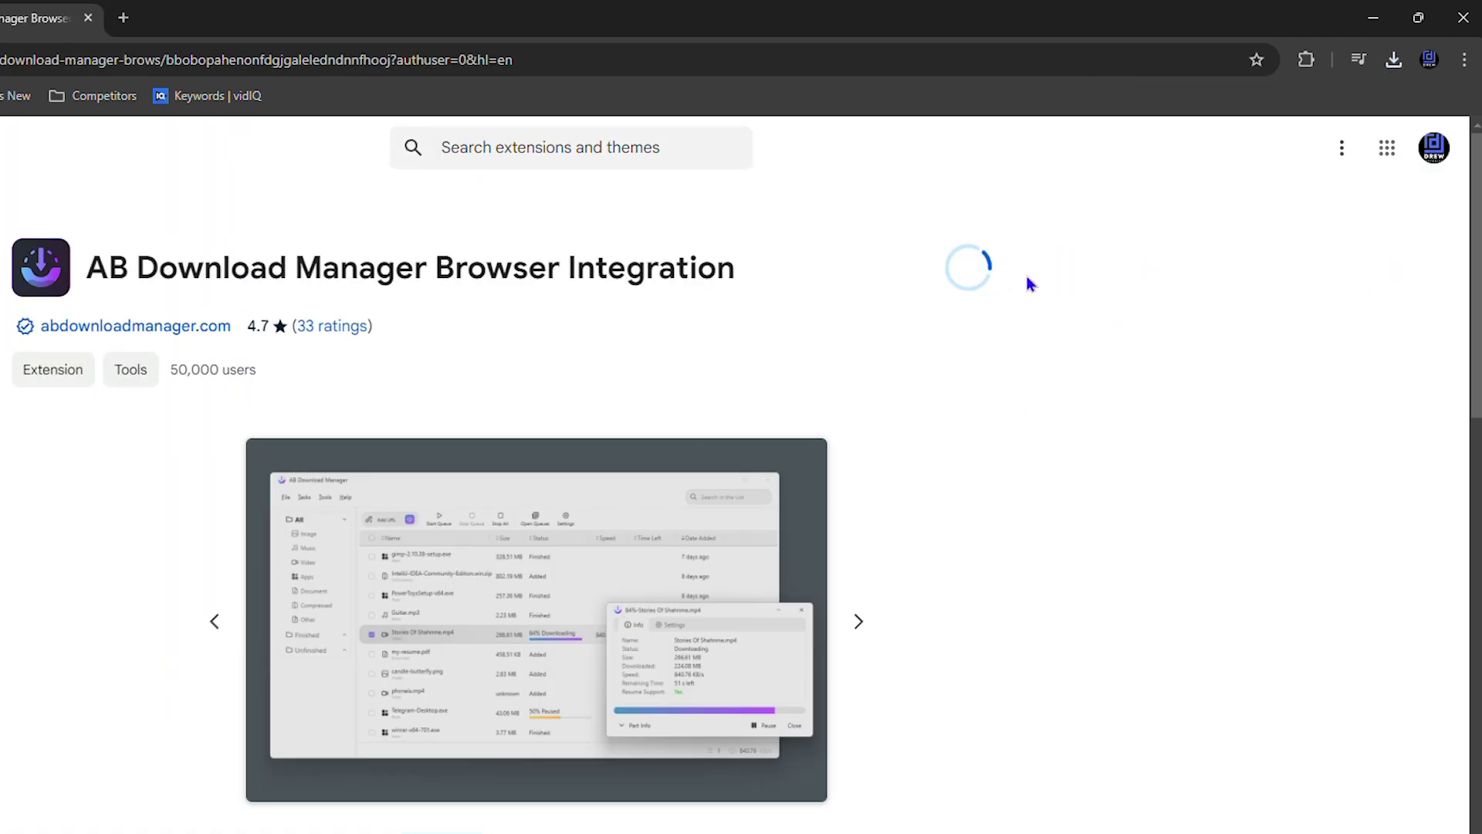
pyautogui.click(625, 272)
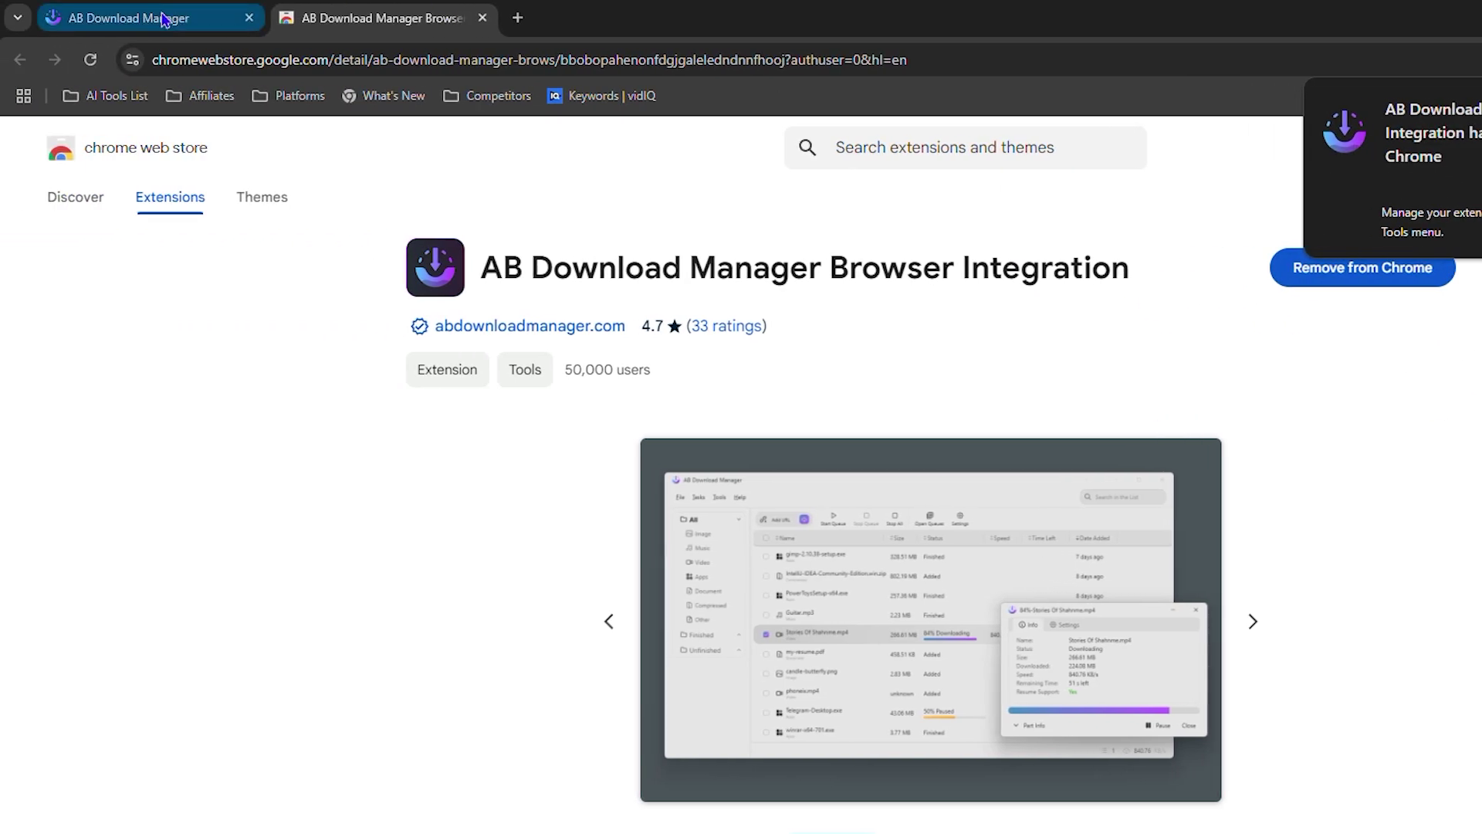
pyautogui.click(162, 17)
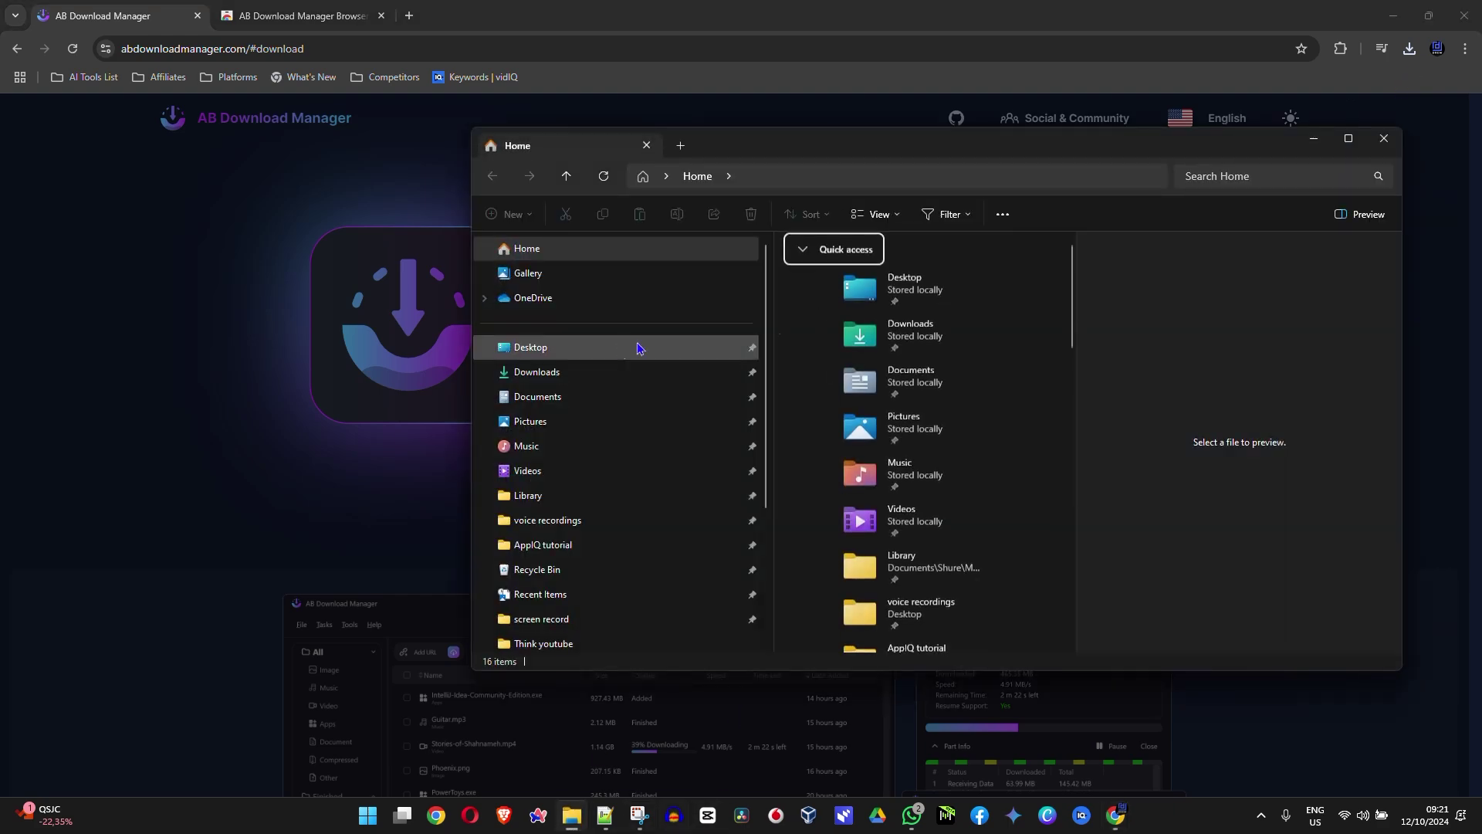
# - Run ABDownloadManager_1.4.4_windows_x64.exe from Downloads as administrator, bypassing the SmartScreen warning
pyautogui.click(549, 374)
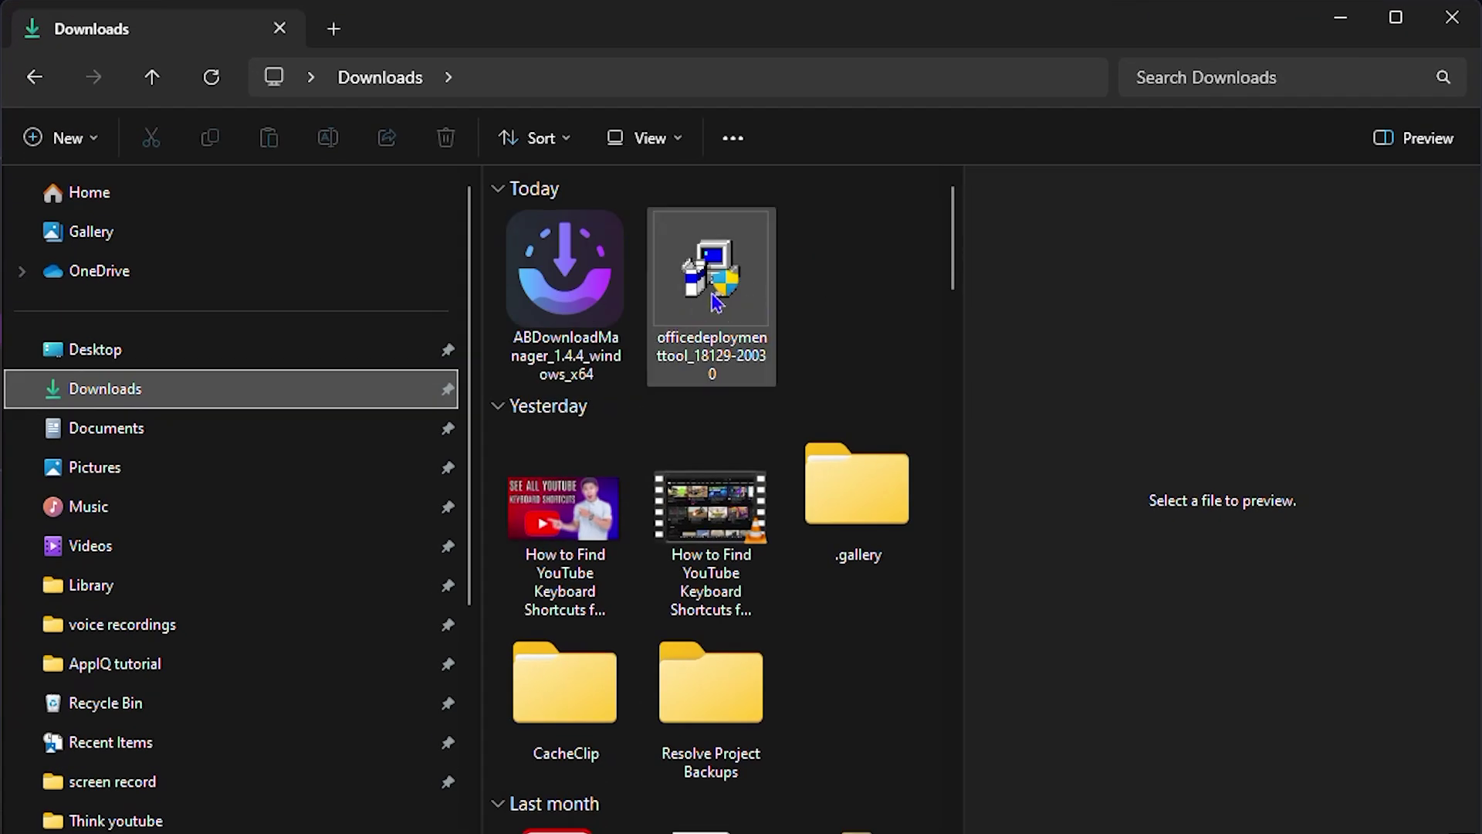
pyautogui.click(714, 302)
pyautogui.rightClick(593, 297)
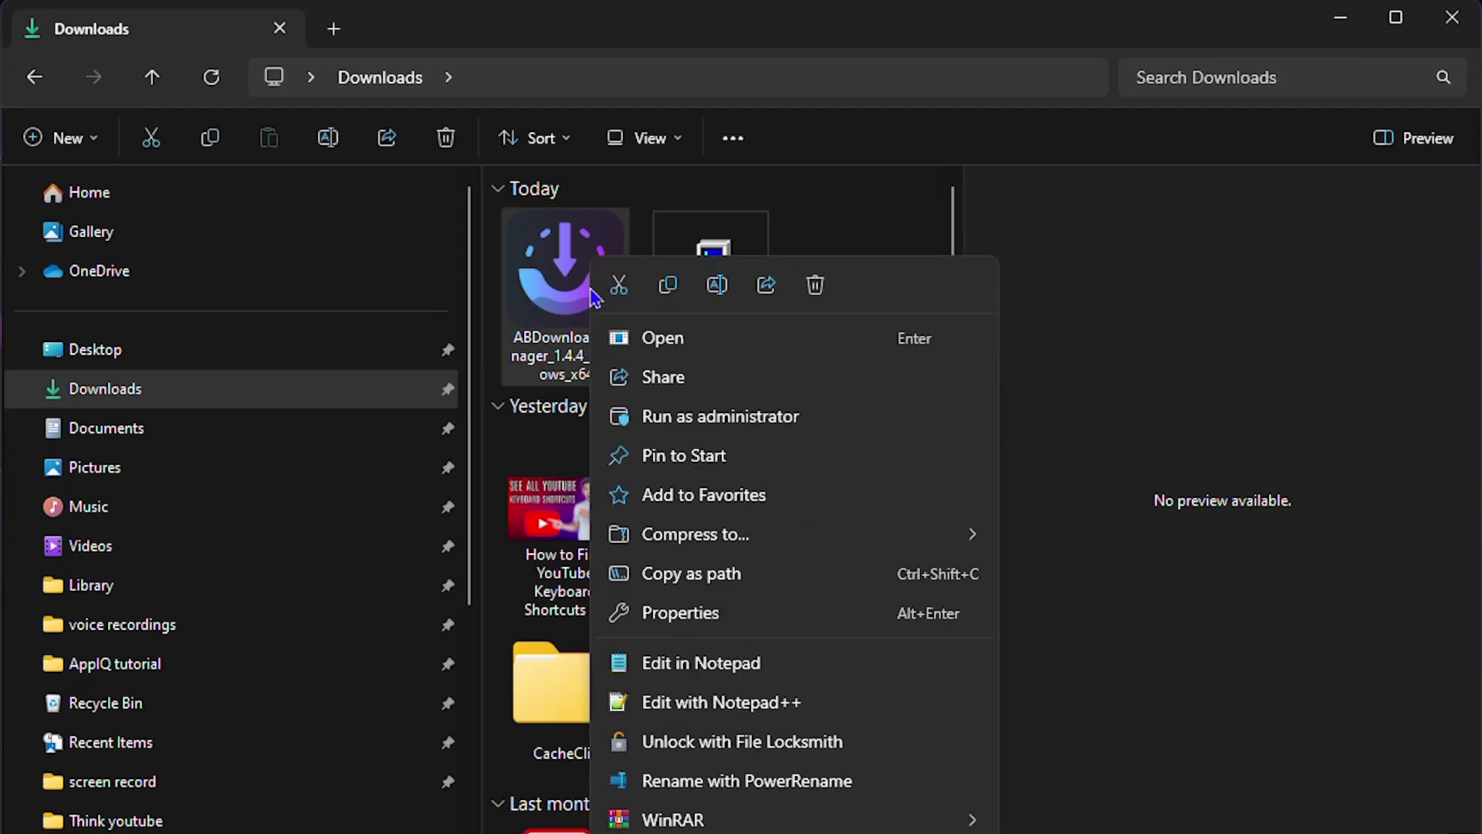
pyautogui.click(781, 418)
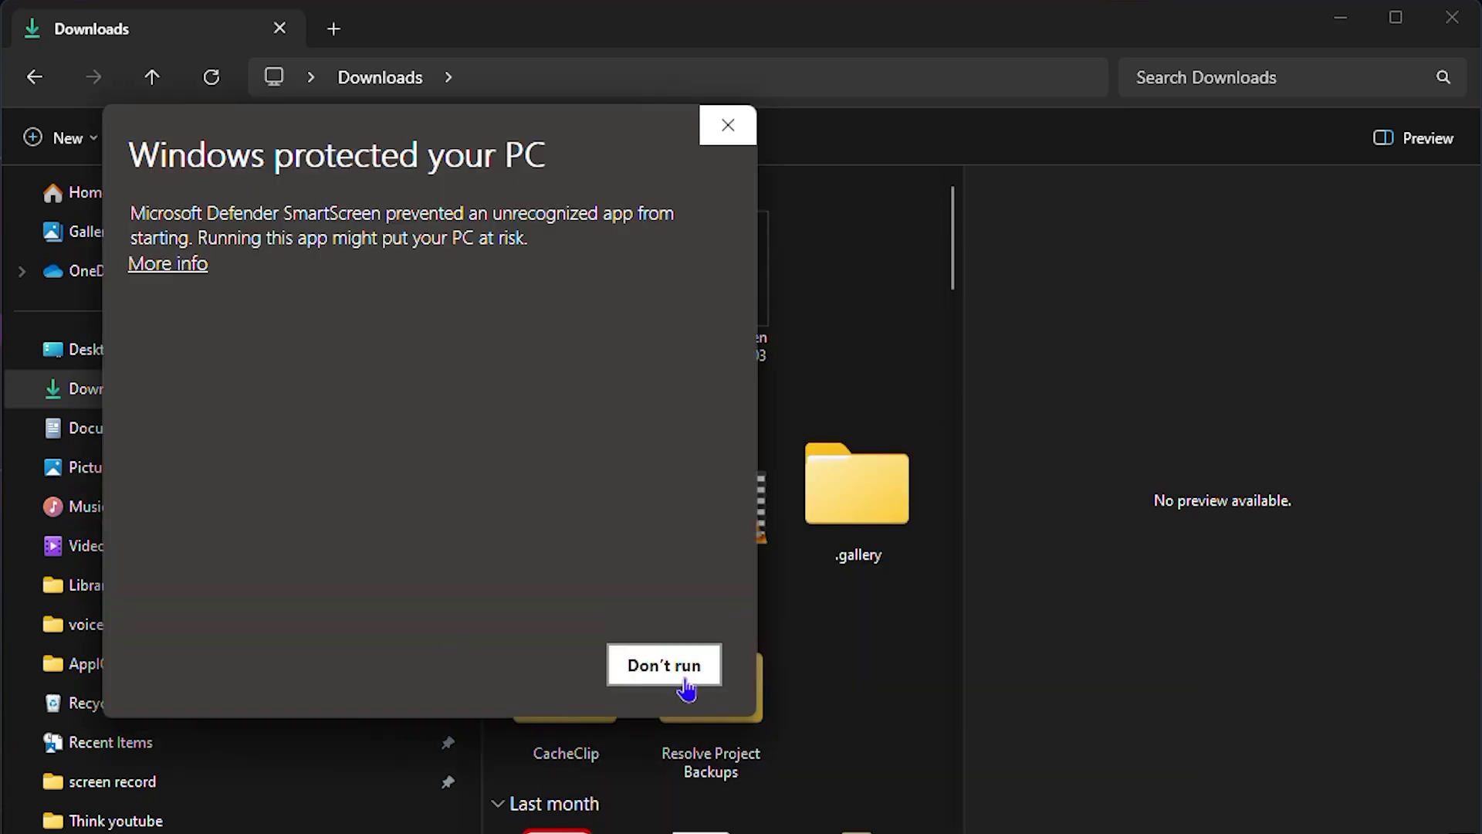
pyautogui.click(178, 265)
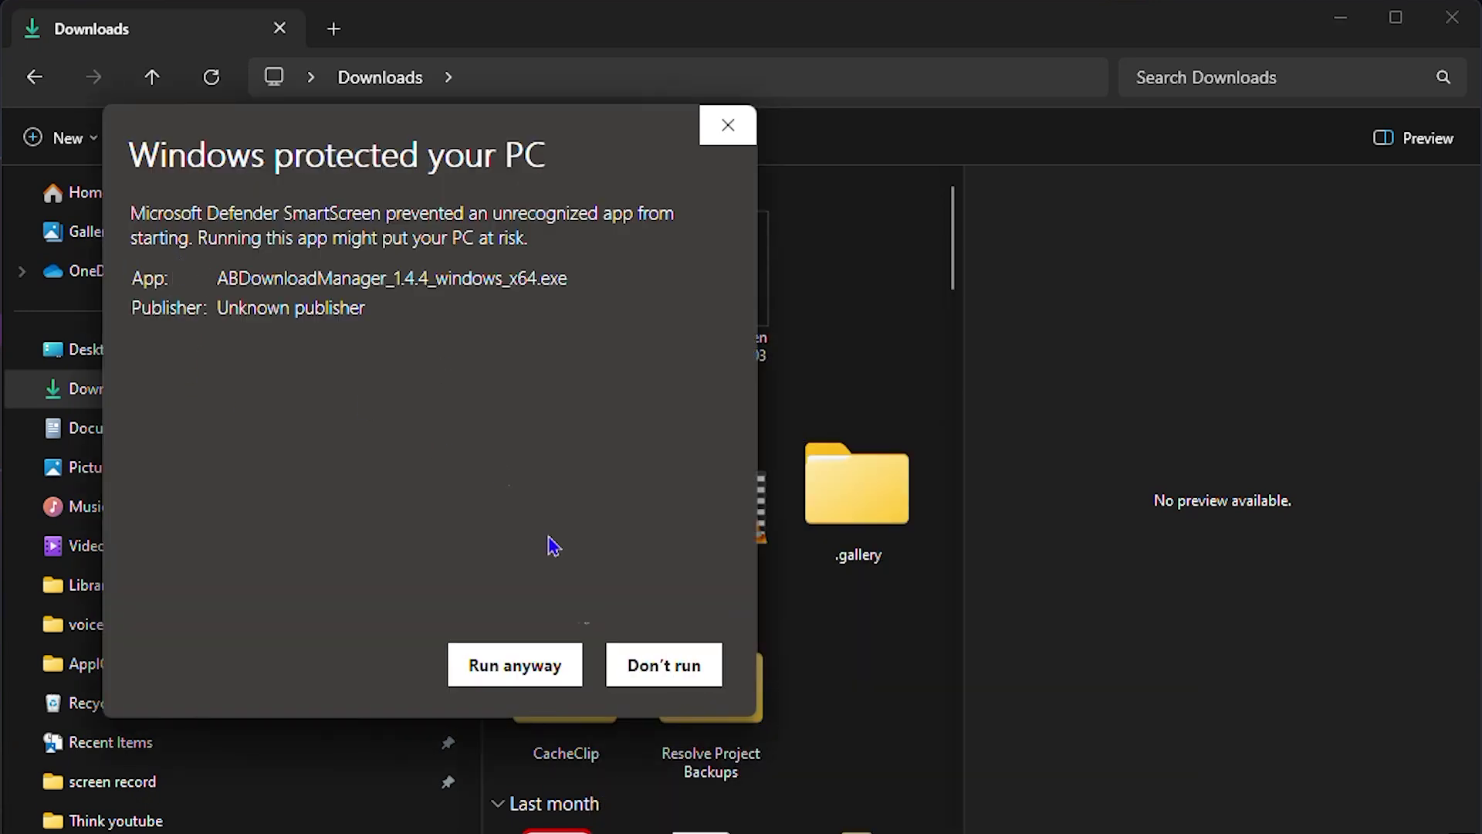
pyautogui.click(519, 665)
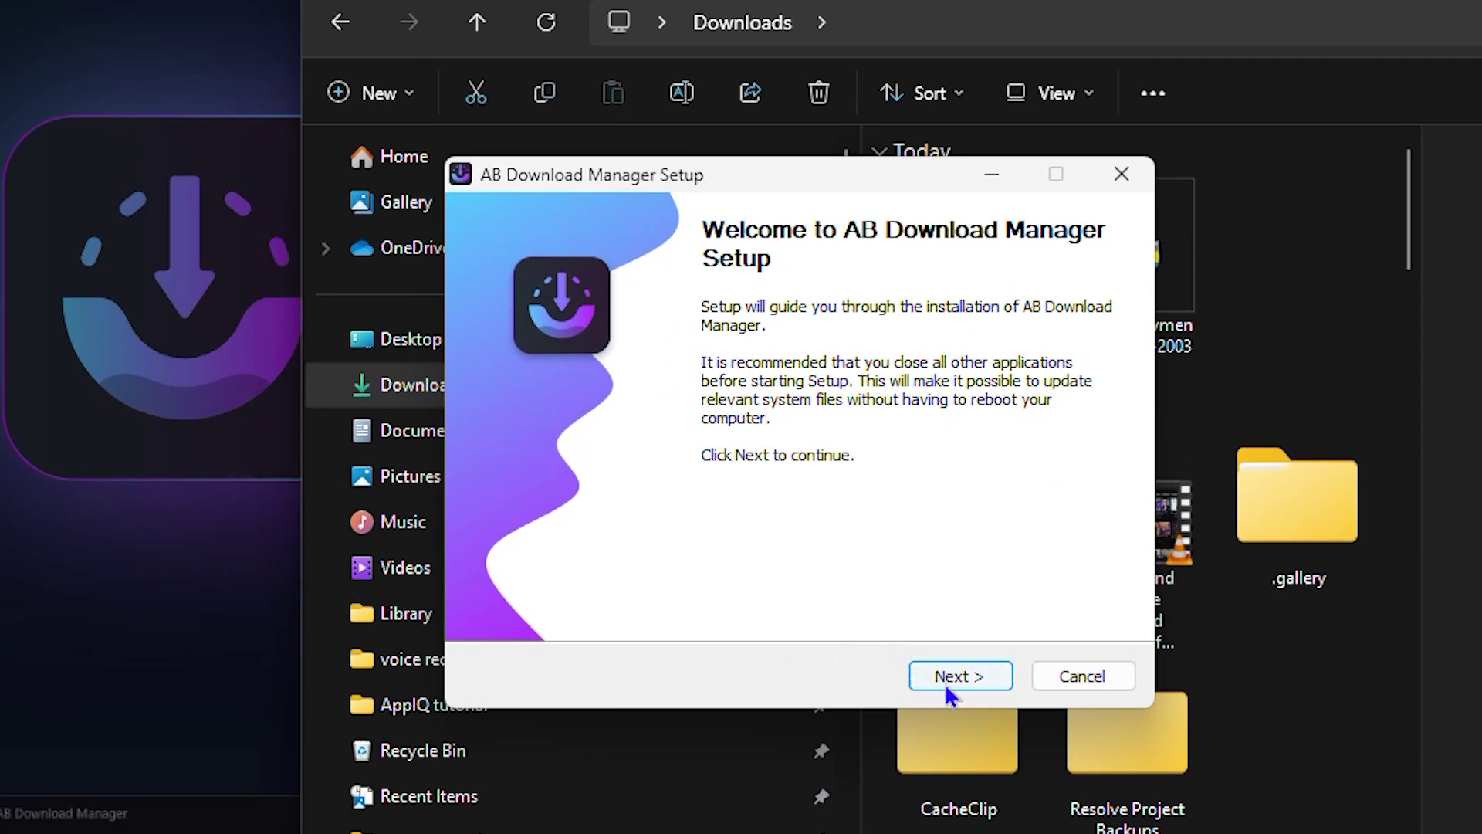
# - Accept the license and install AB Download Manager without a desktop shortcut, advancing to the final page
pyautogui.click(829, 529)
pyautogui.click(966, 674)
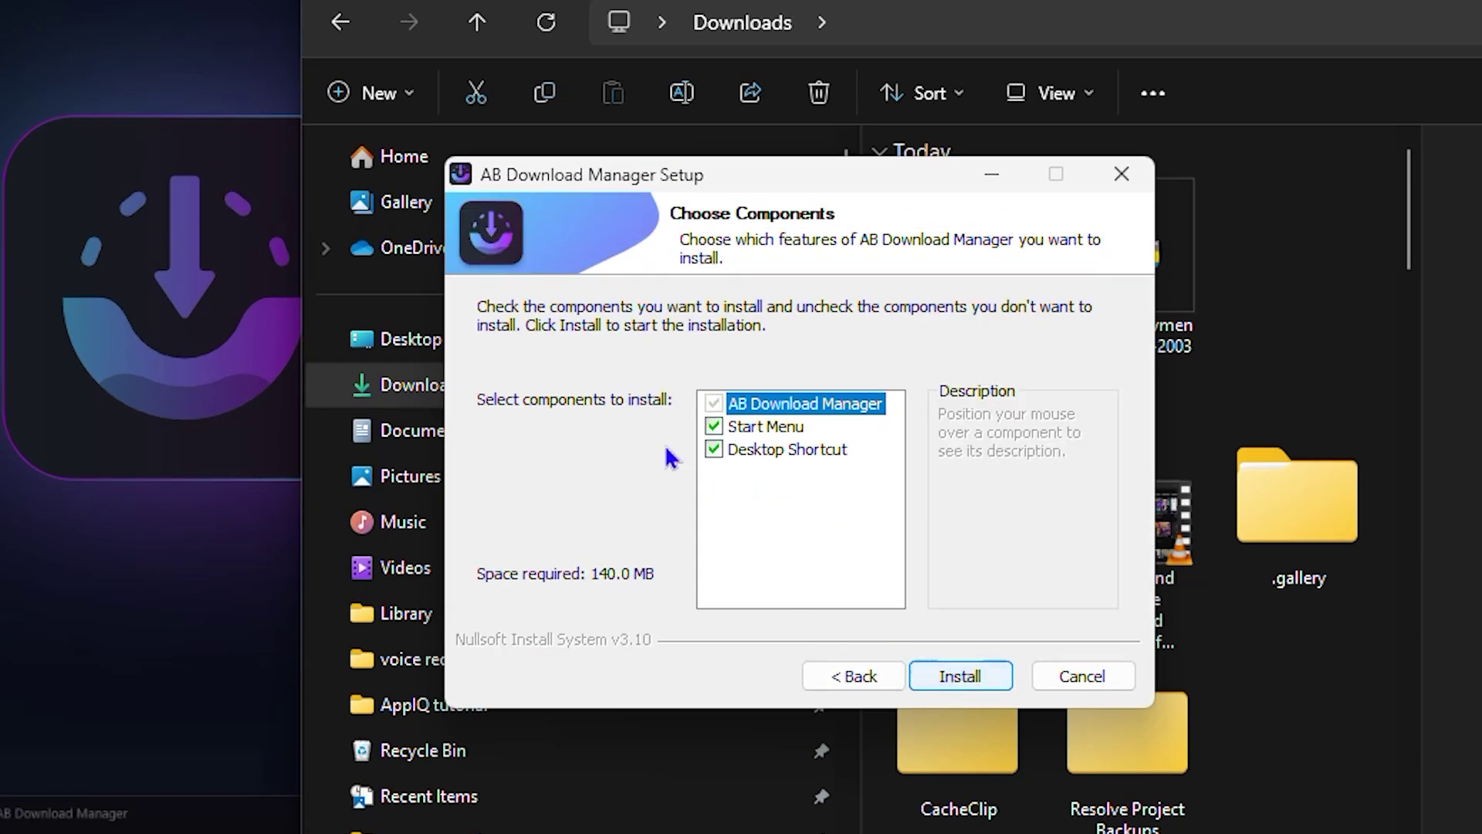
pyautogui.click(714, 450)
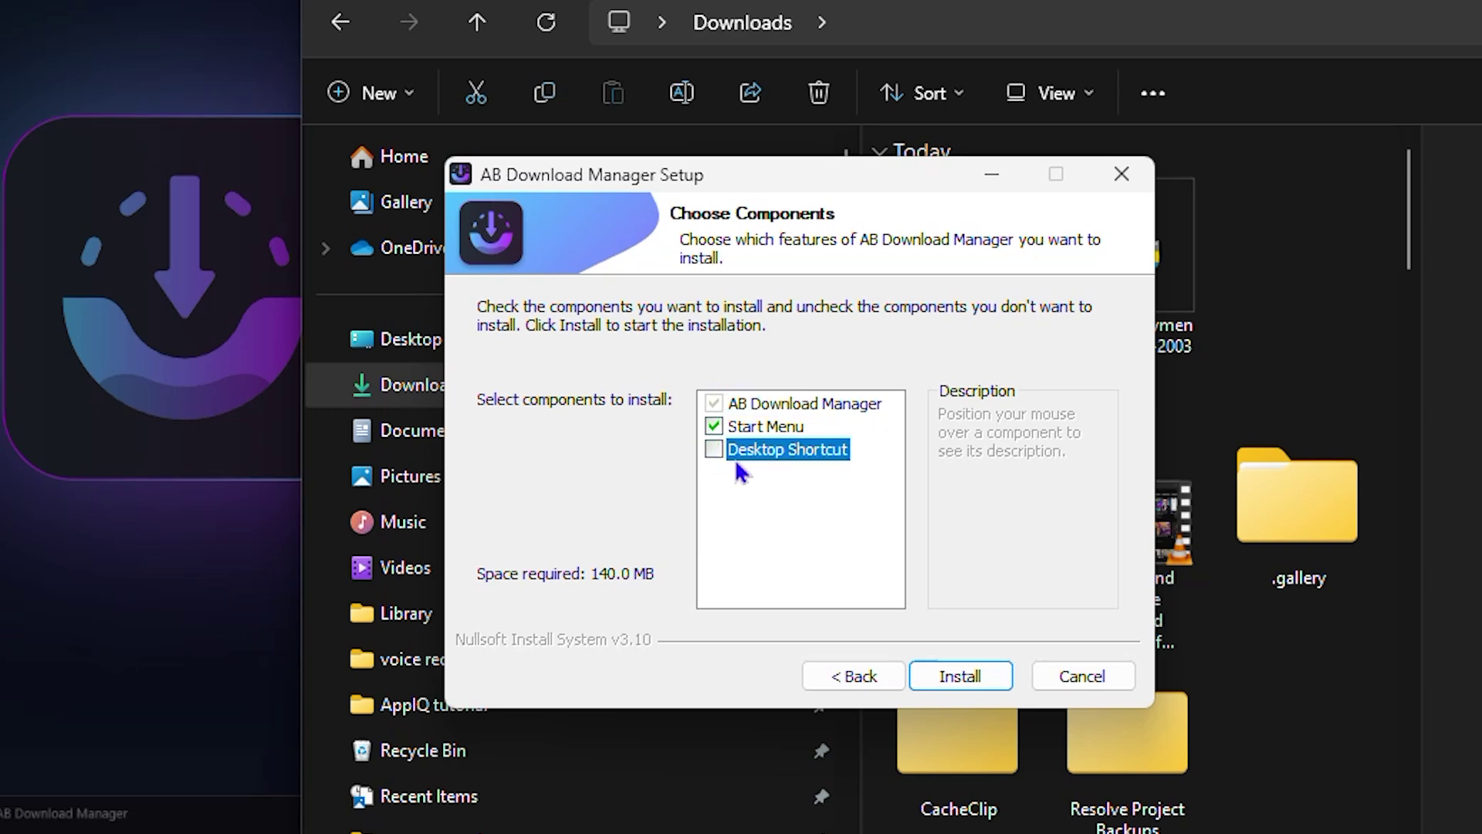
pyautogui.click(962, 676)
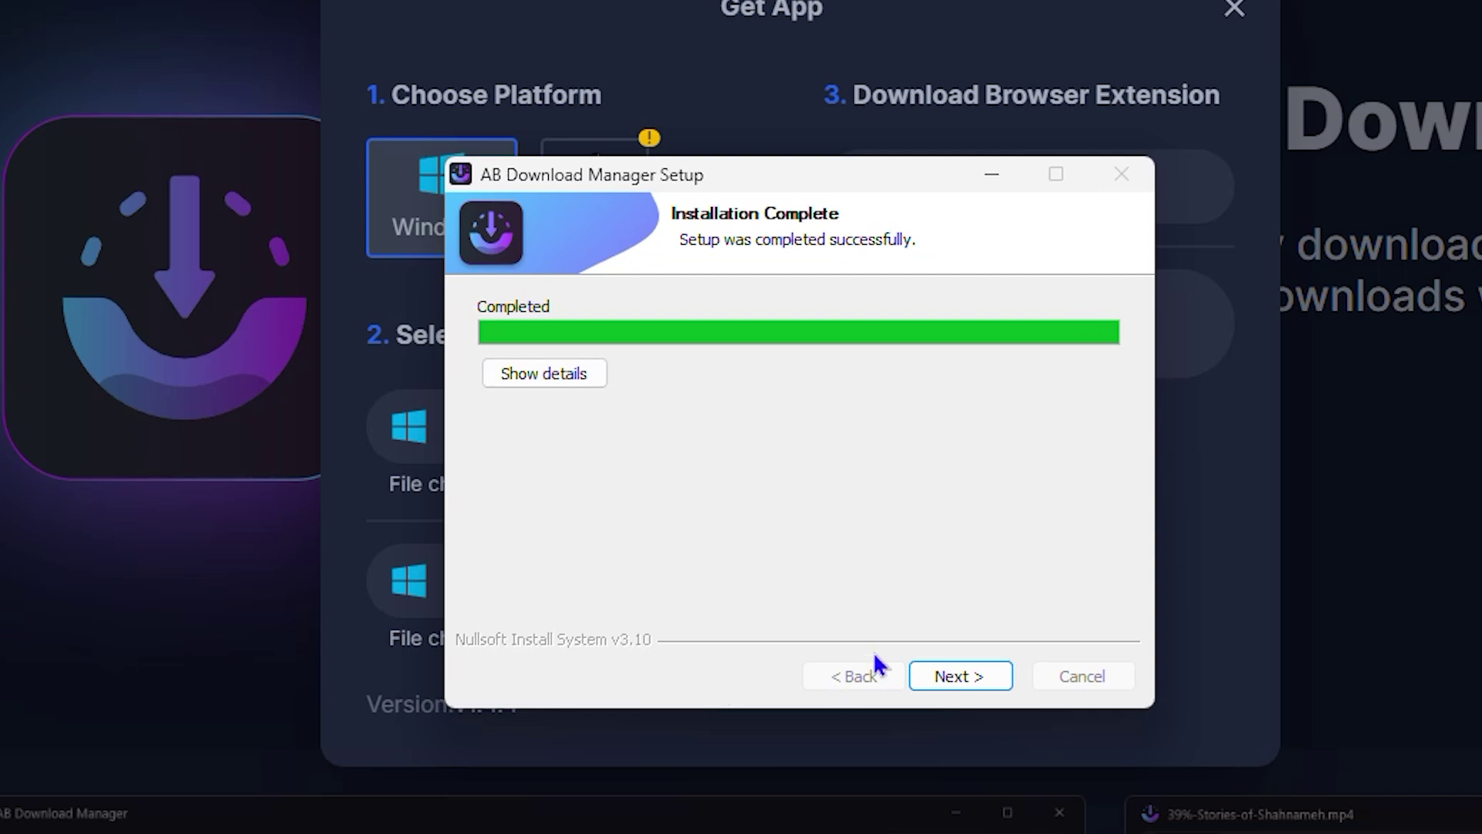
pyautogui.click(980, 670)
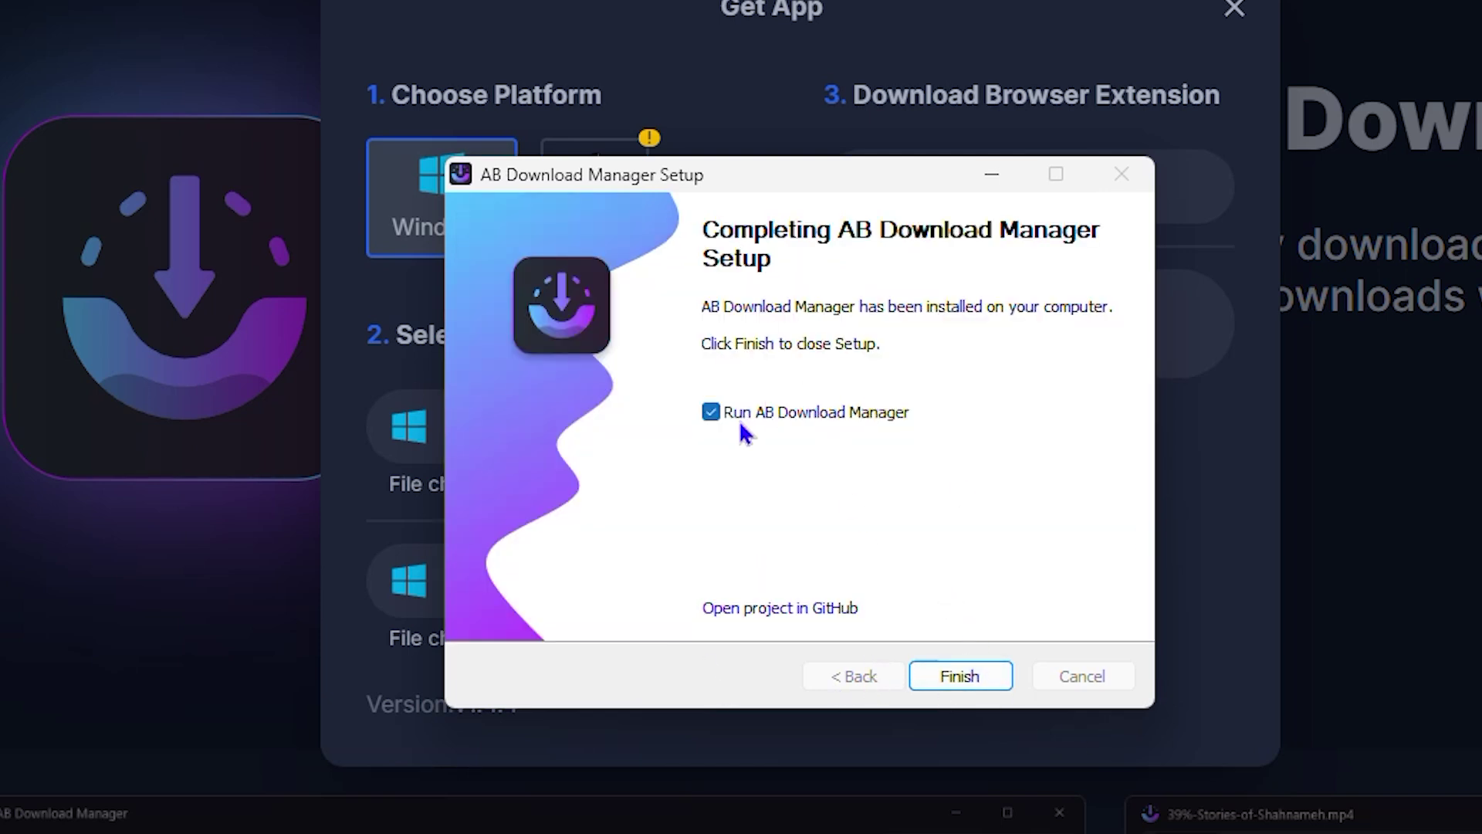
# - Finish setup to launch AB Download Manager, close Get App, and search Google for 'office deployment tool'
pyautogui.click(974, 670)
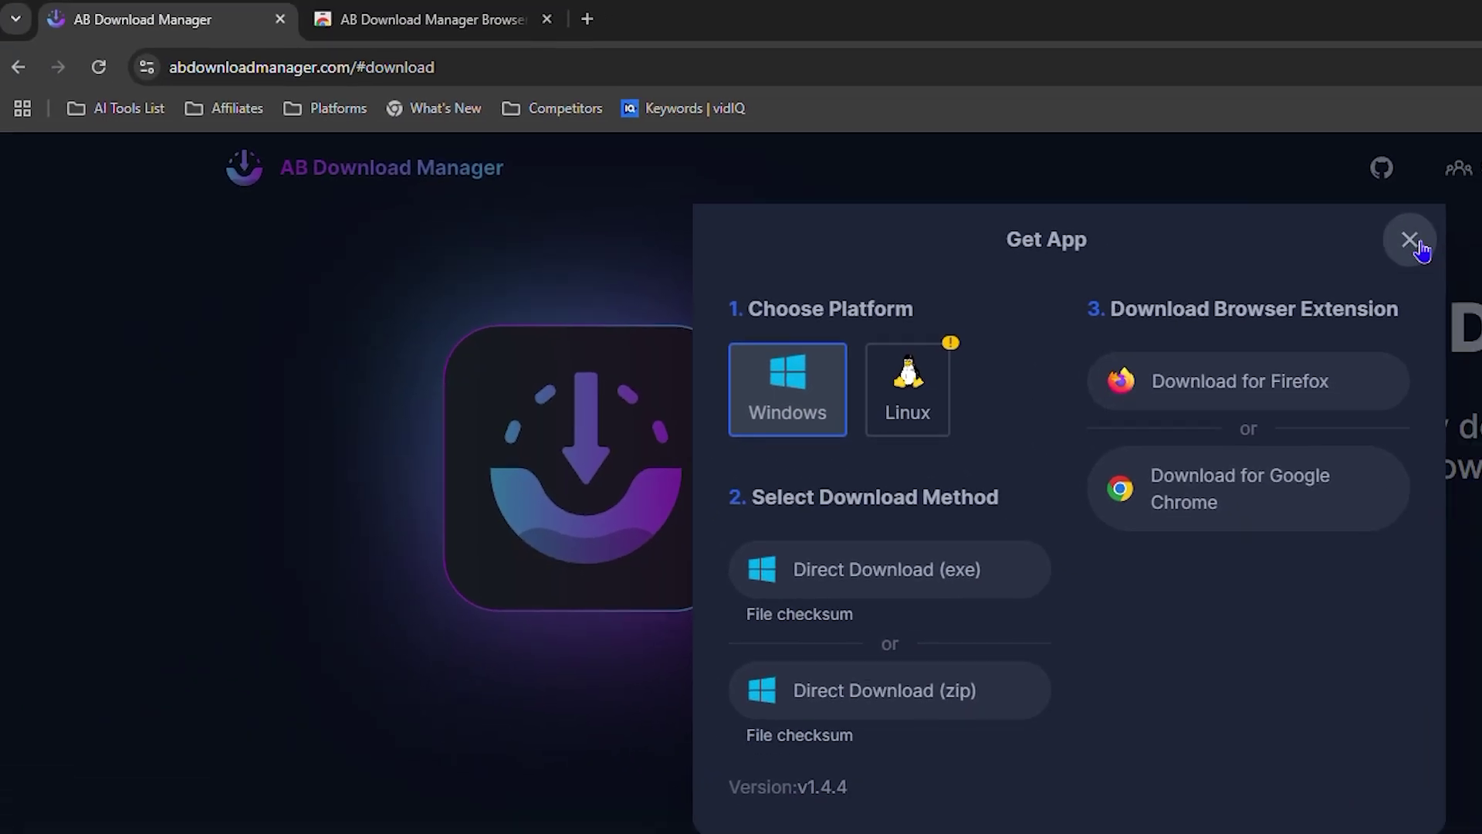
pyautogui.click(1236, 9)
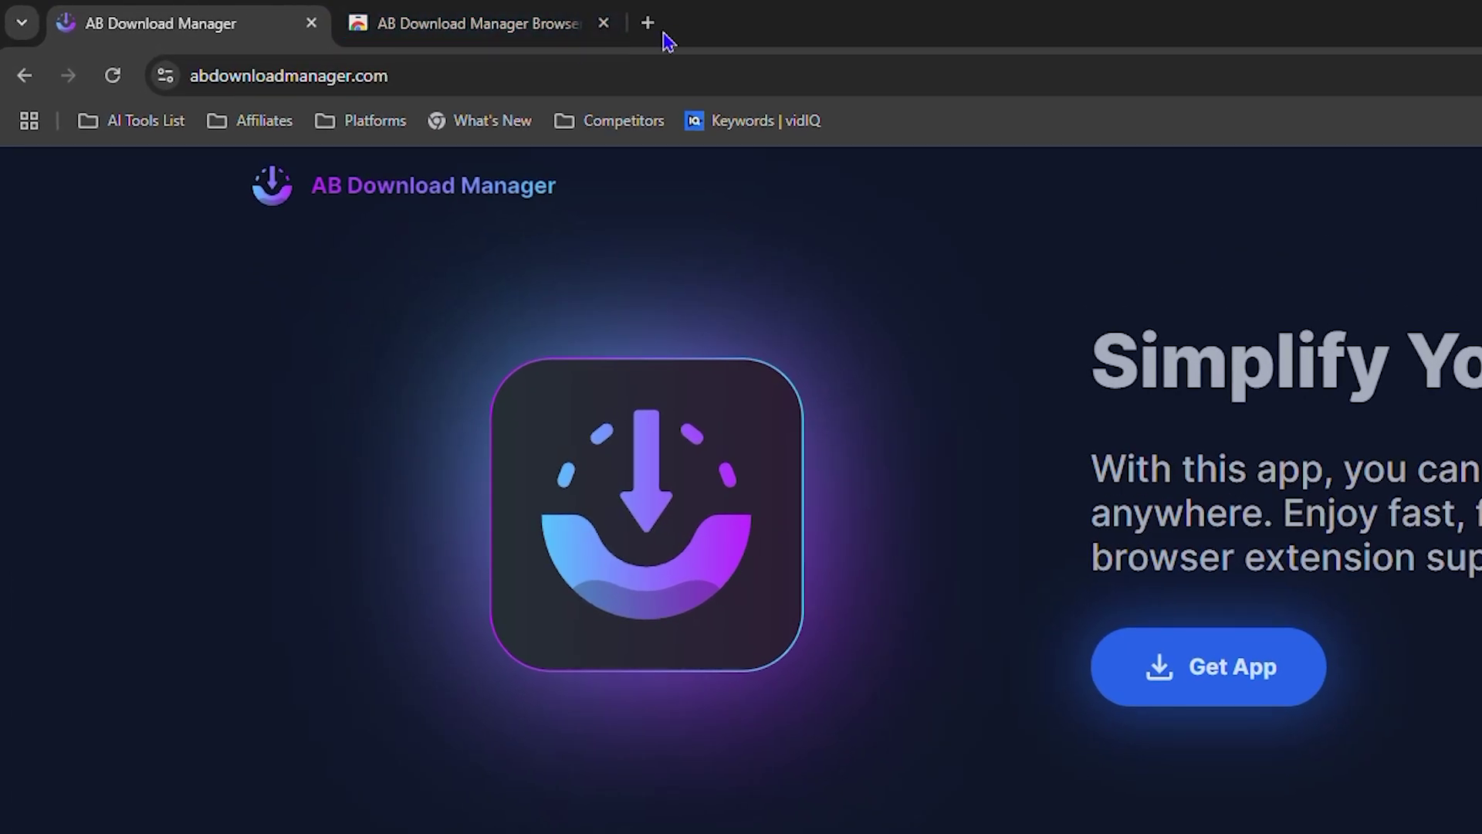
pyautogui.click(650, 23)
pyautogui.write('of')
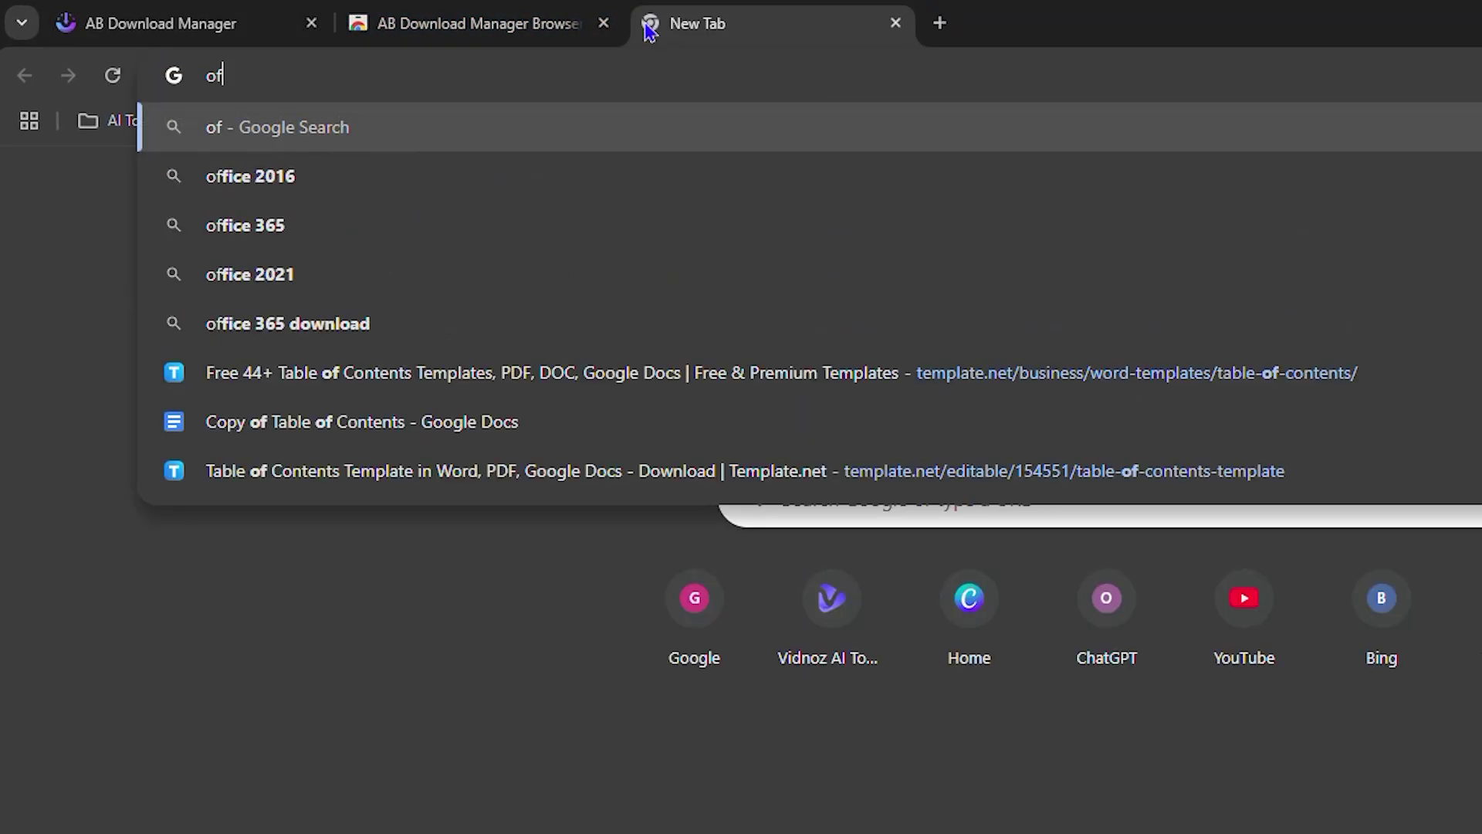
pyautogui.write('fice deployment tool')
pyautogui.press('Right')
pyautogui.press('Return')
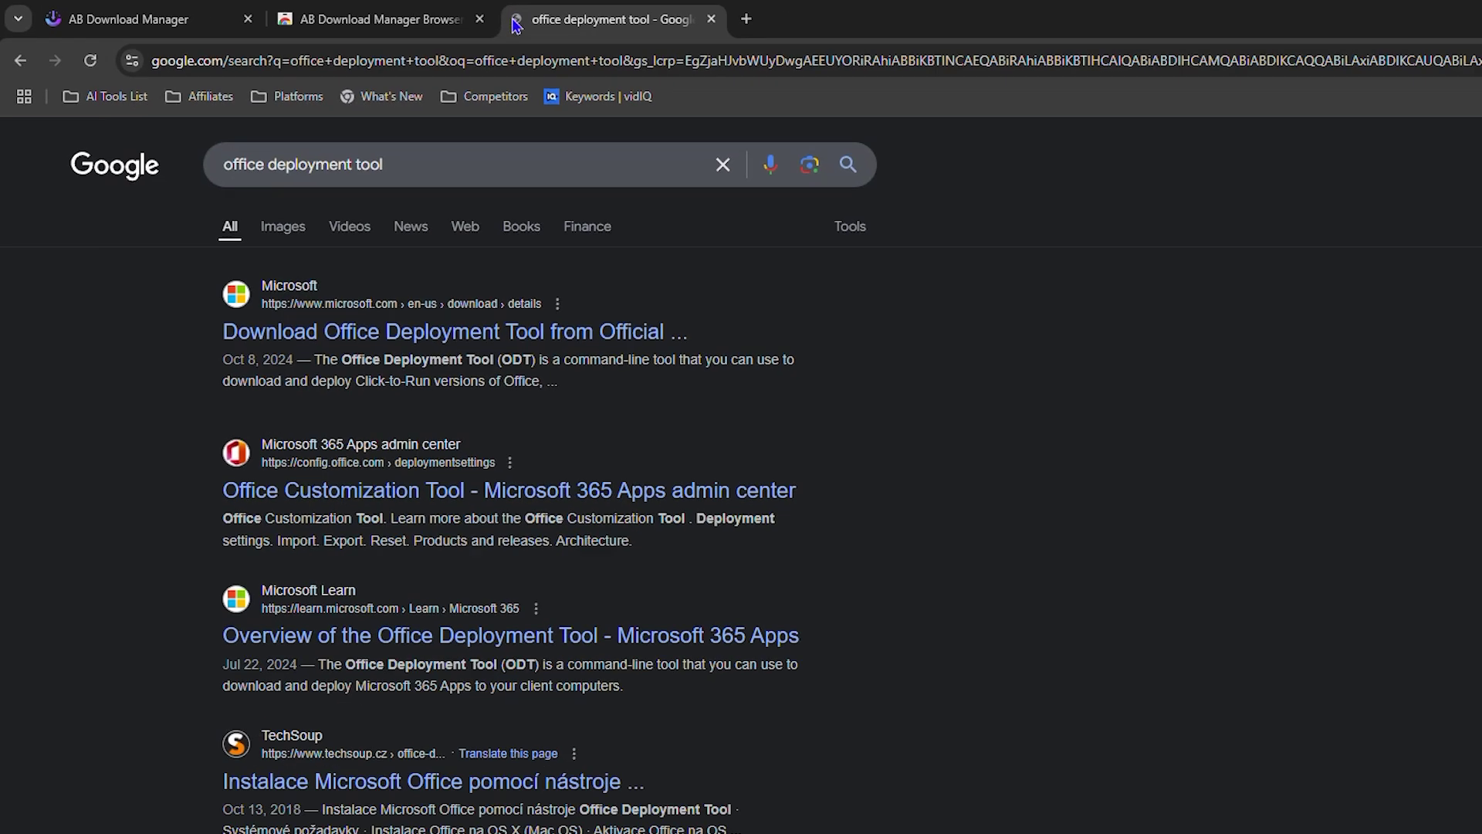
pyautogui.click(1132, 814)
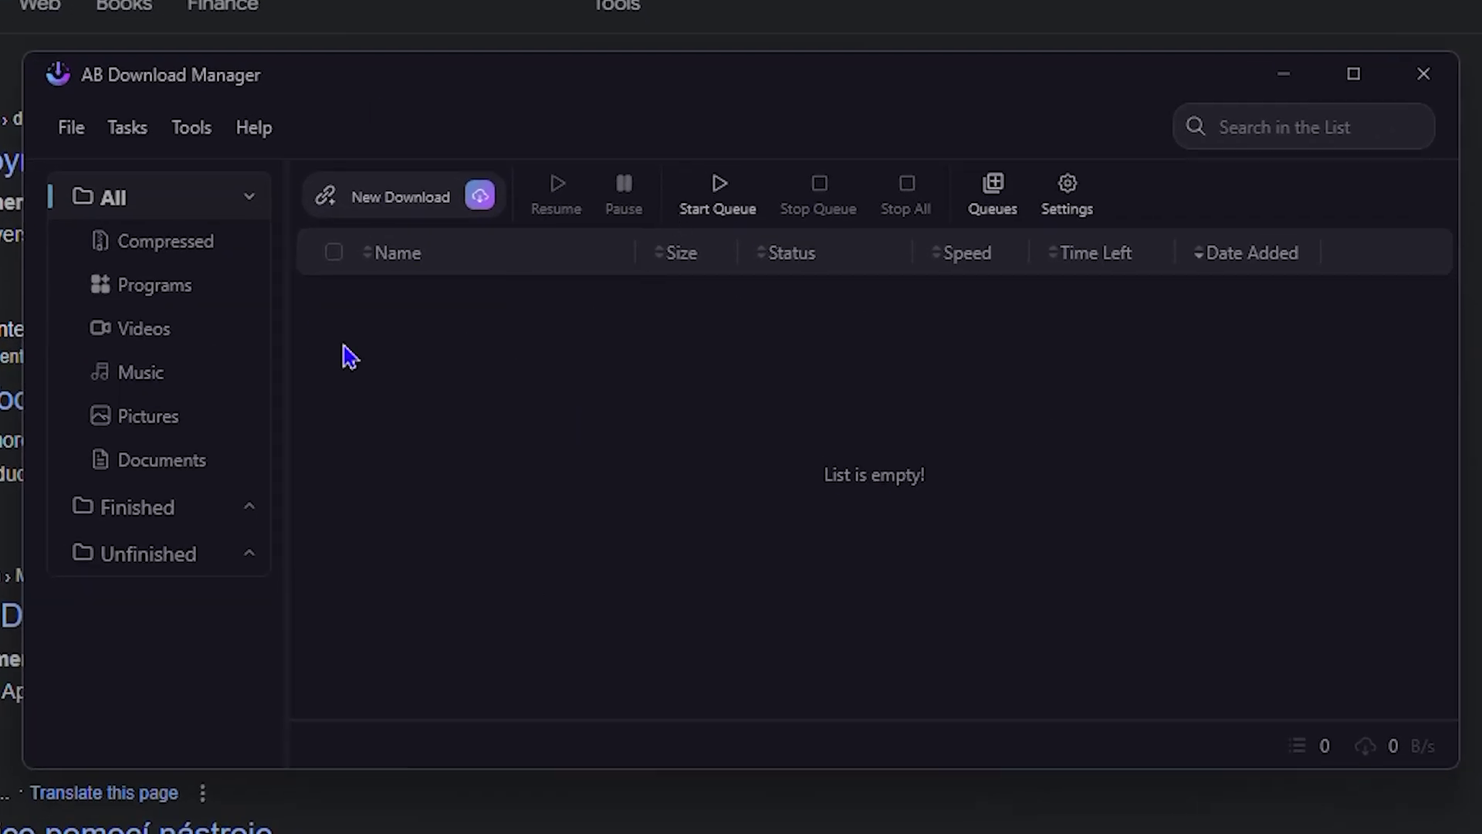
pyautogui.click(1434, 83)
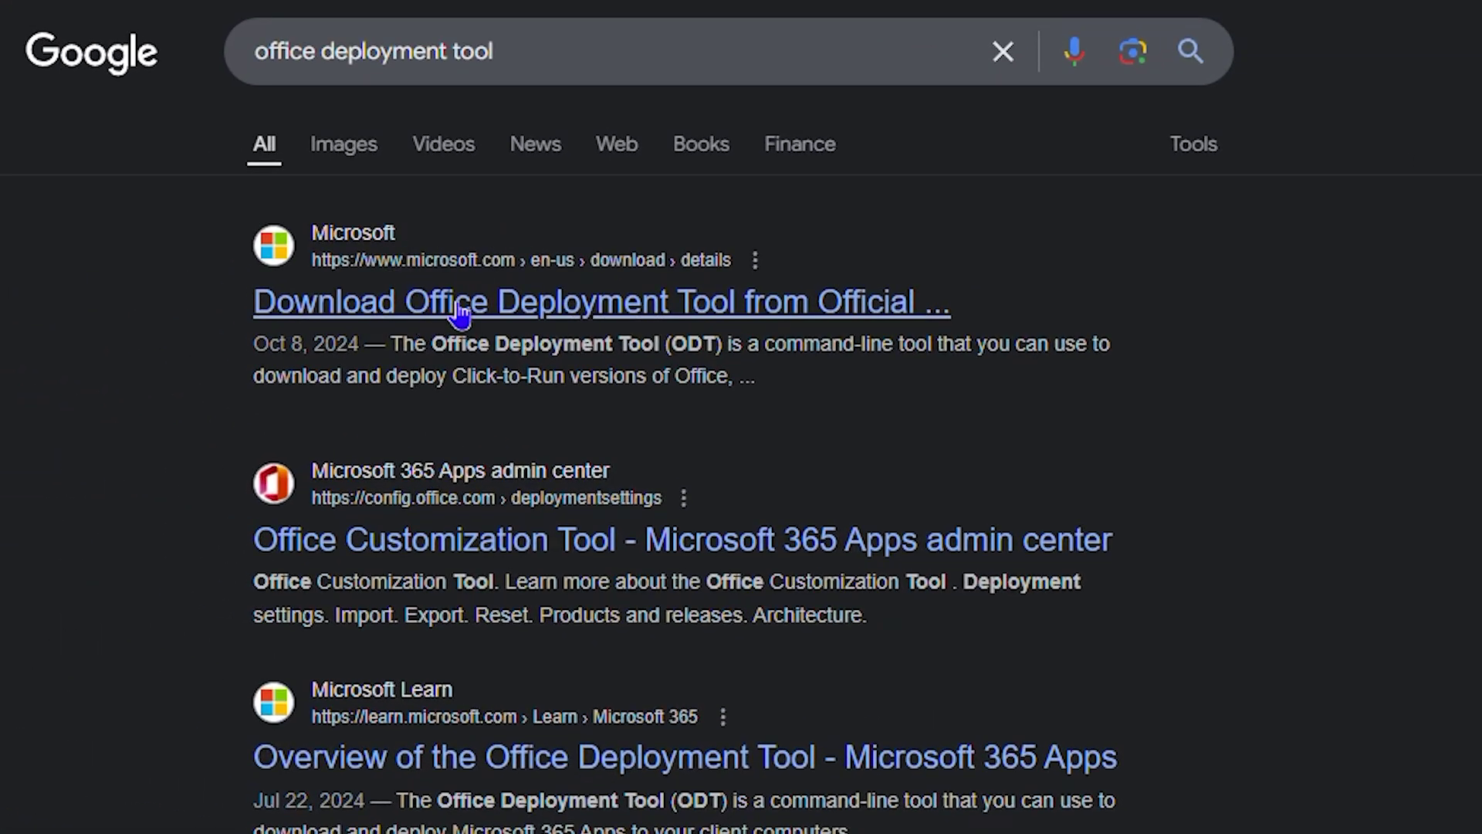
# - Open Microsoft's Office Deployment Tool page and start its English download in AB Download Manager
pyautogui.click(457, 312)
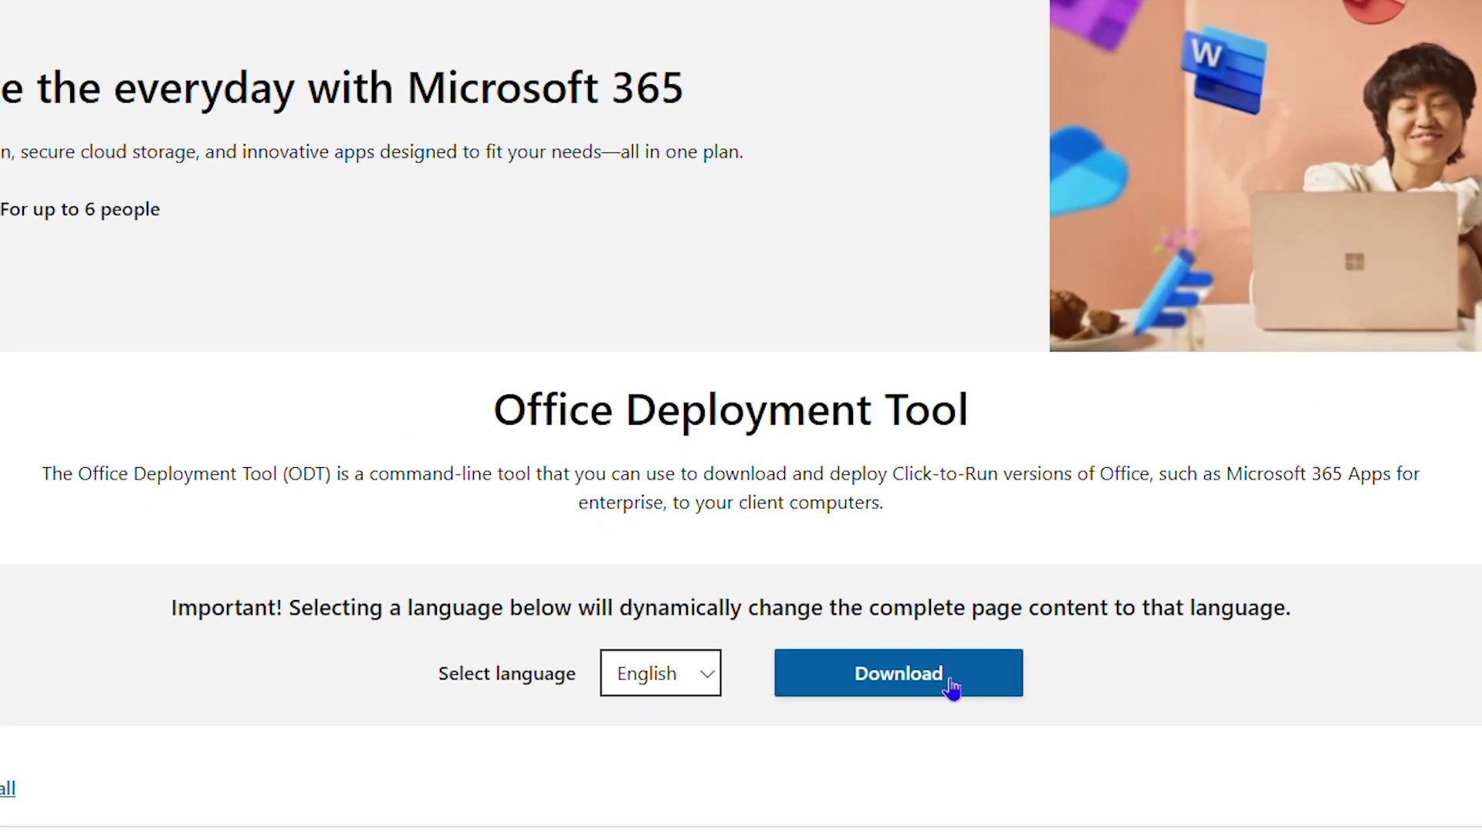
pyautogui.click(951, 687)
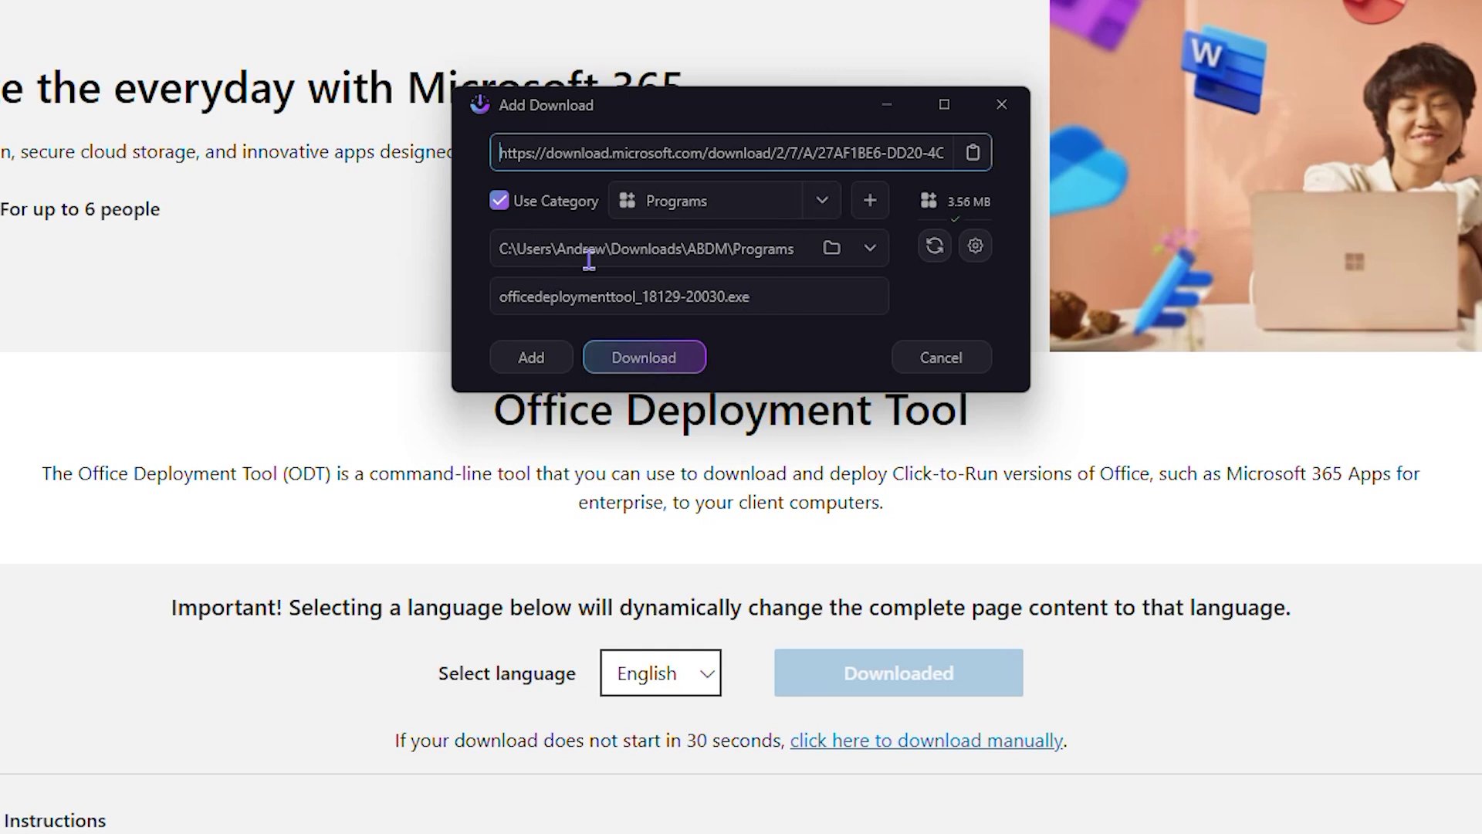
pyautogui.click(834, 248)
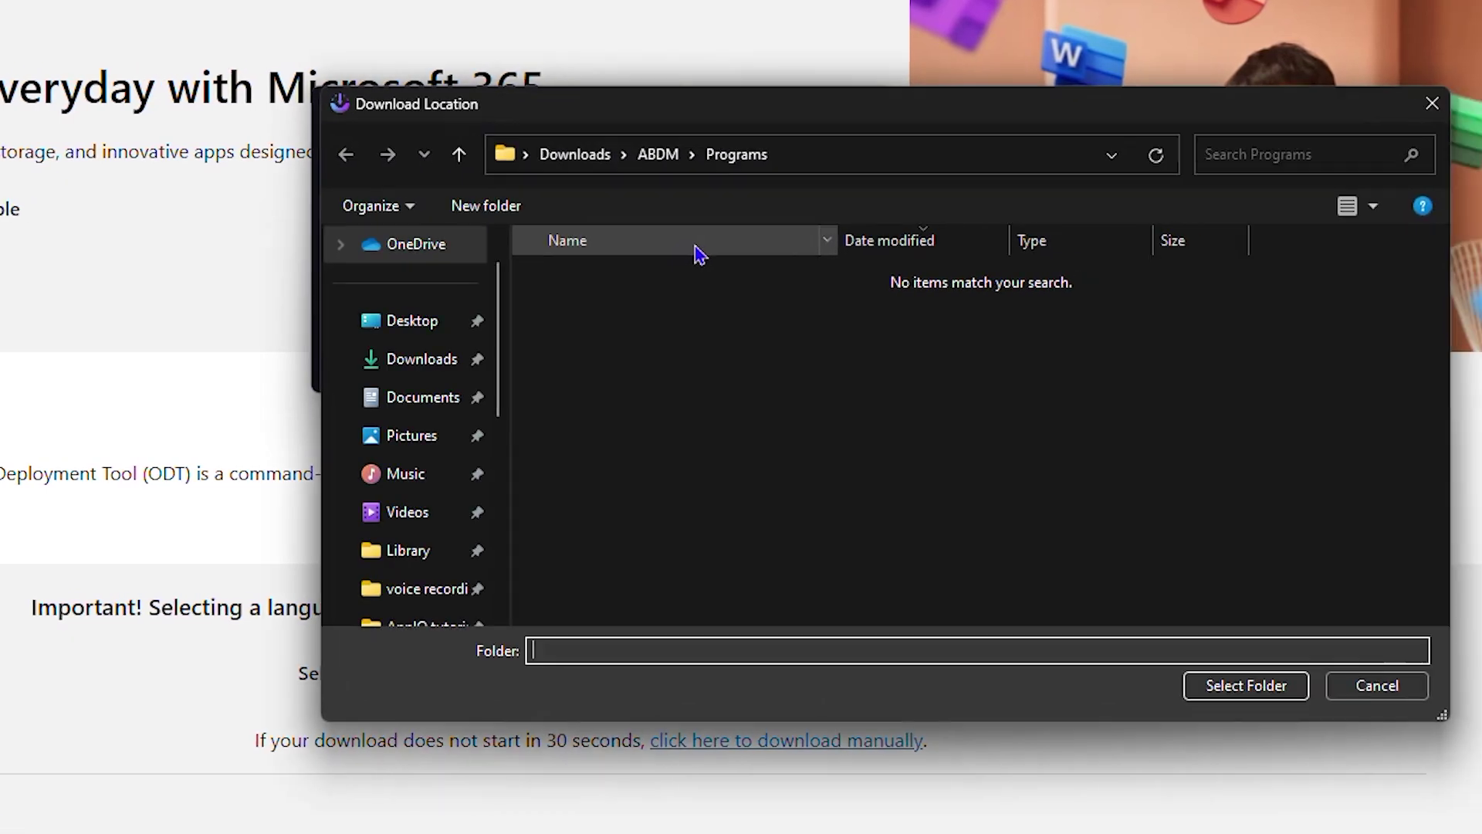
pyautogui.click(337, 369)
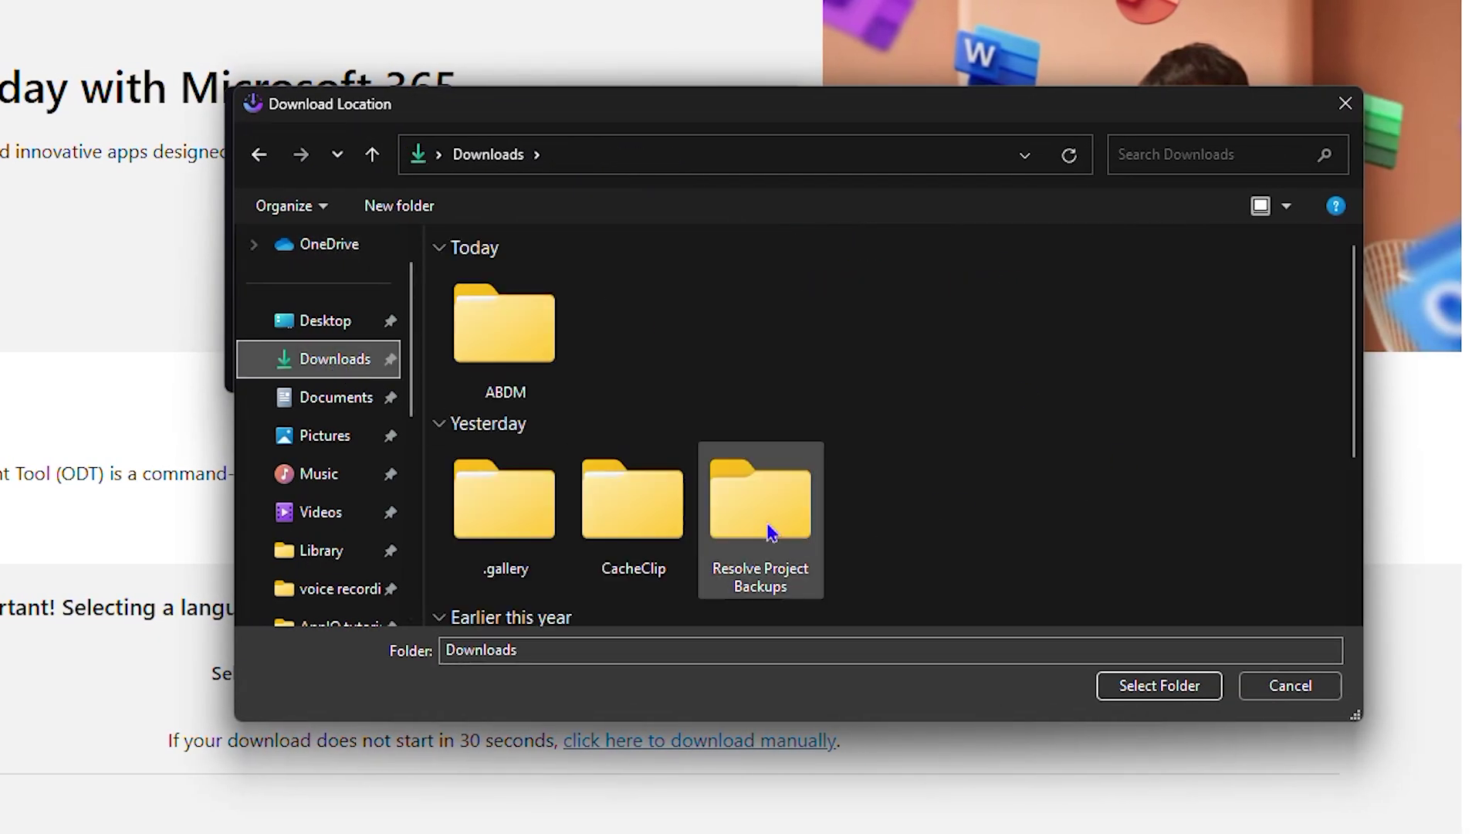
pyautogui.click(1170, 693)
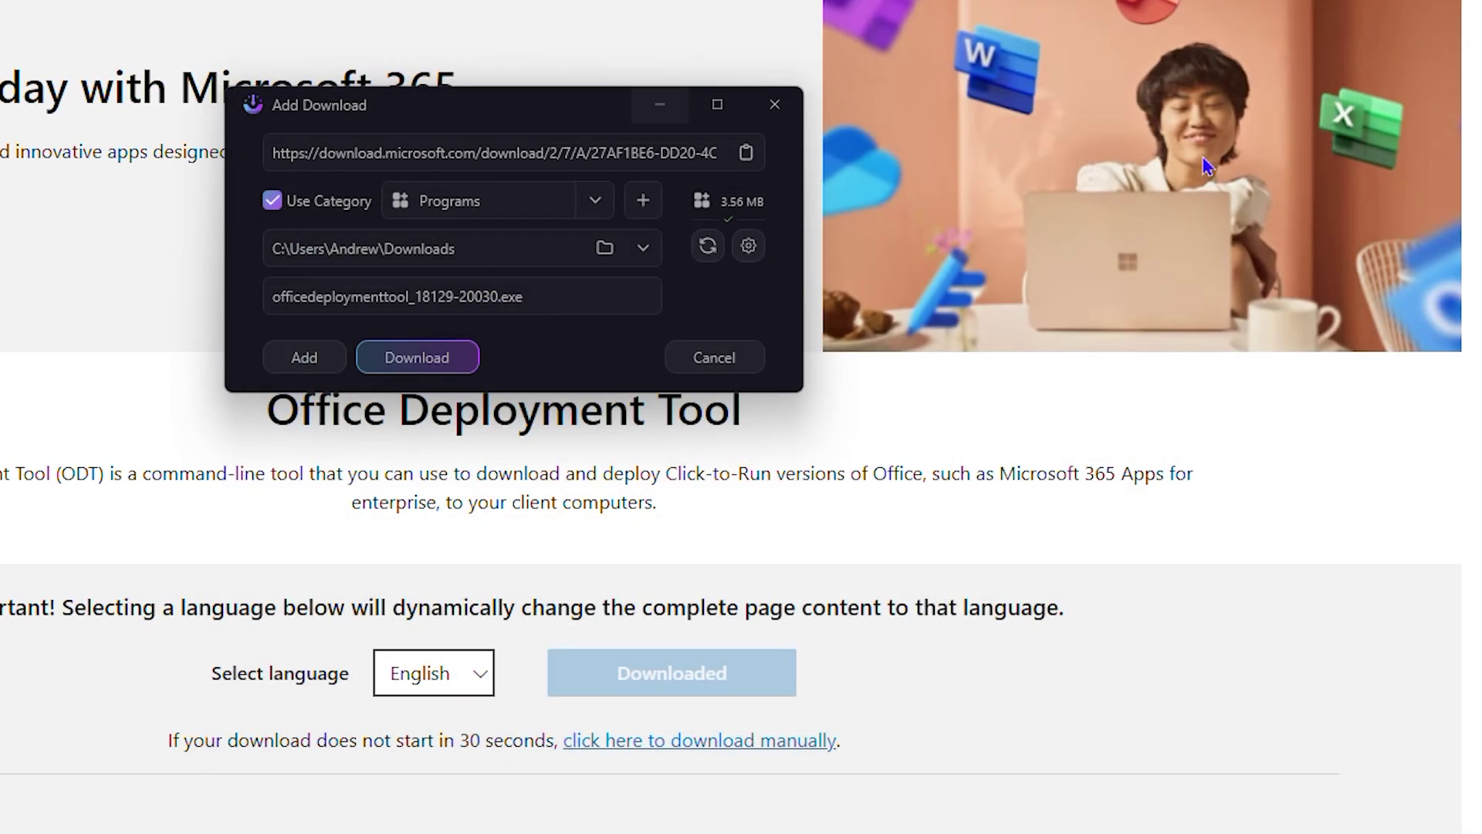
pyautogui.click(446, 363)
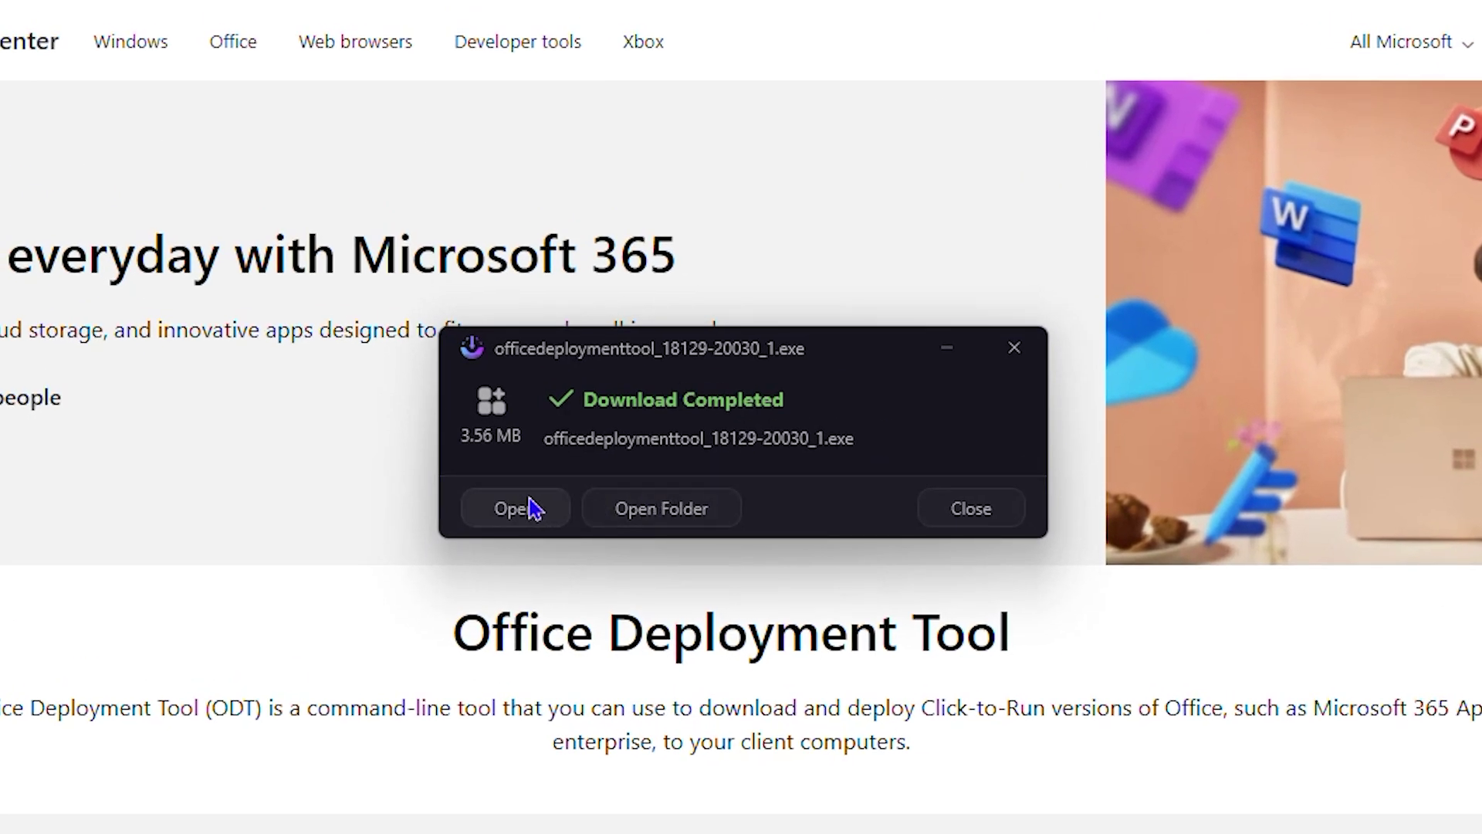
pyautogui.click(656, 512)
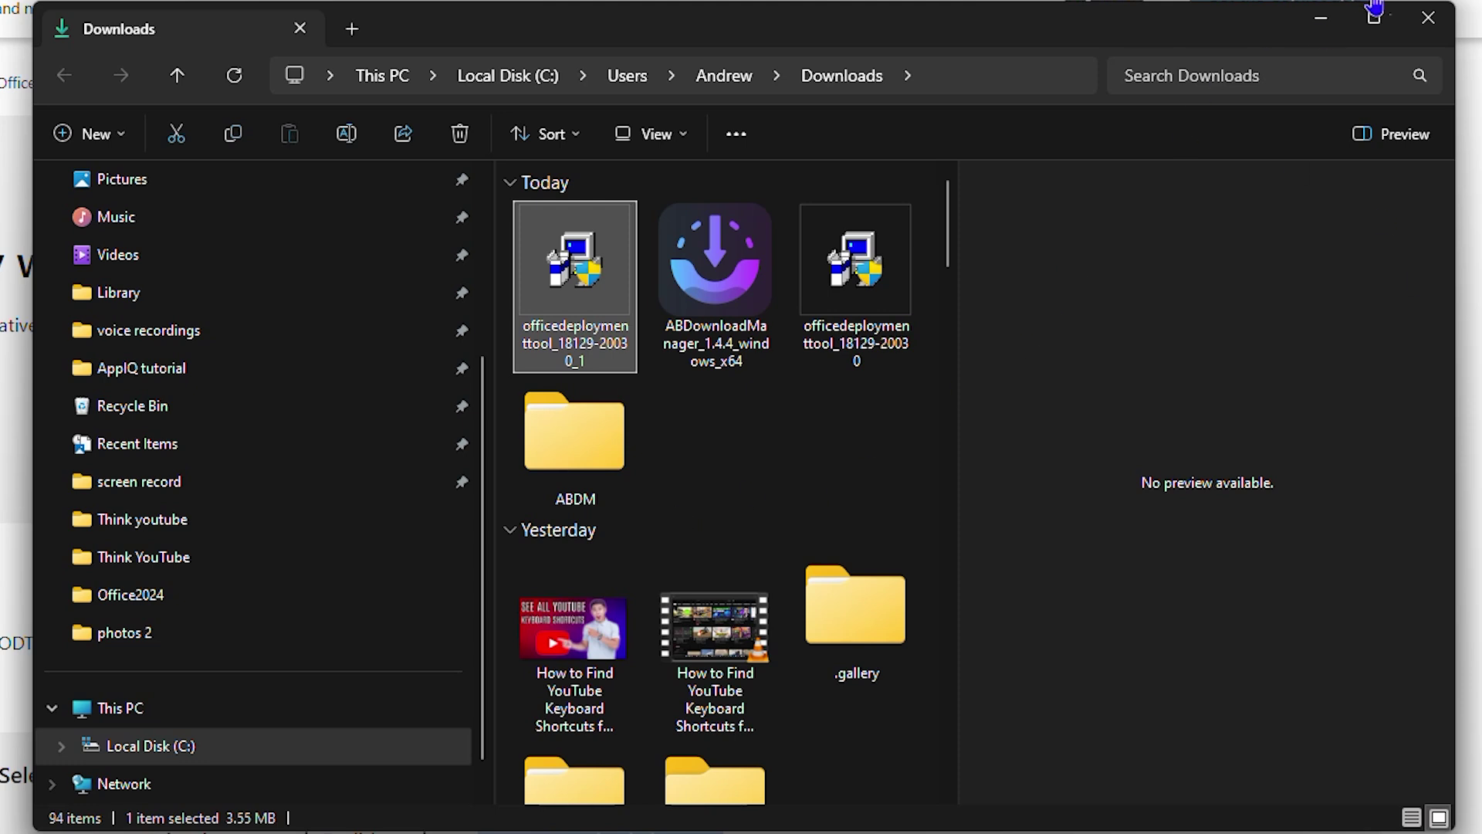
# - Close the Downloads folder, check the Web Store extension tab, then return to the abdownloadmanager.com homepage tab
pyautogui.click(1427, 23)
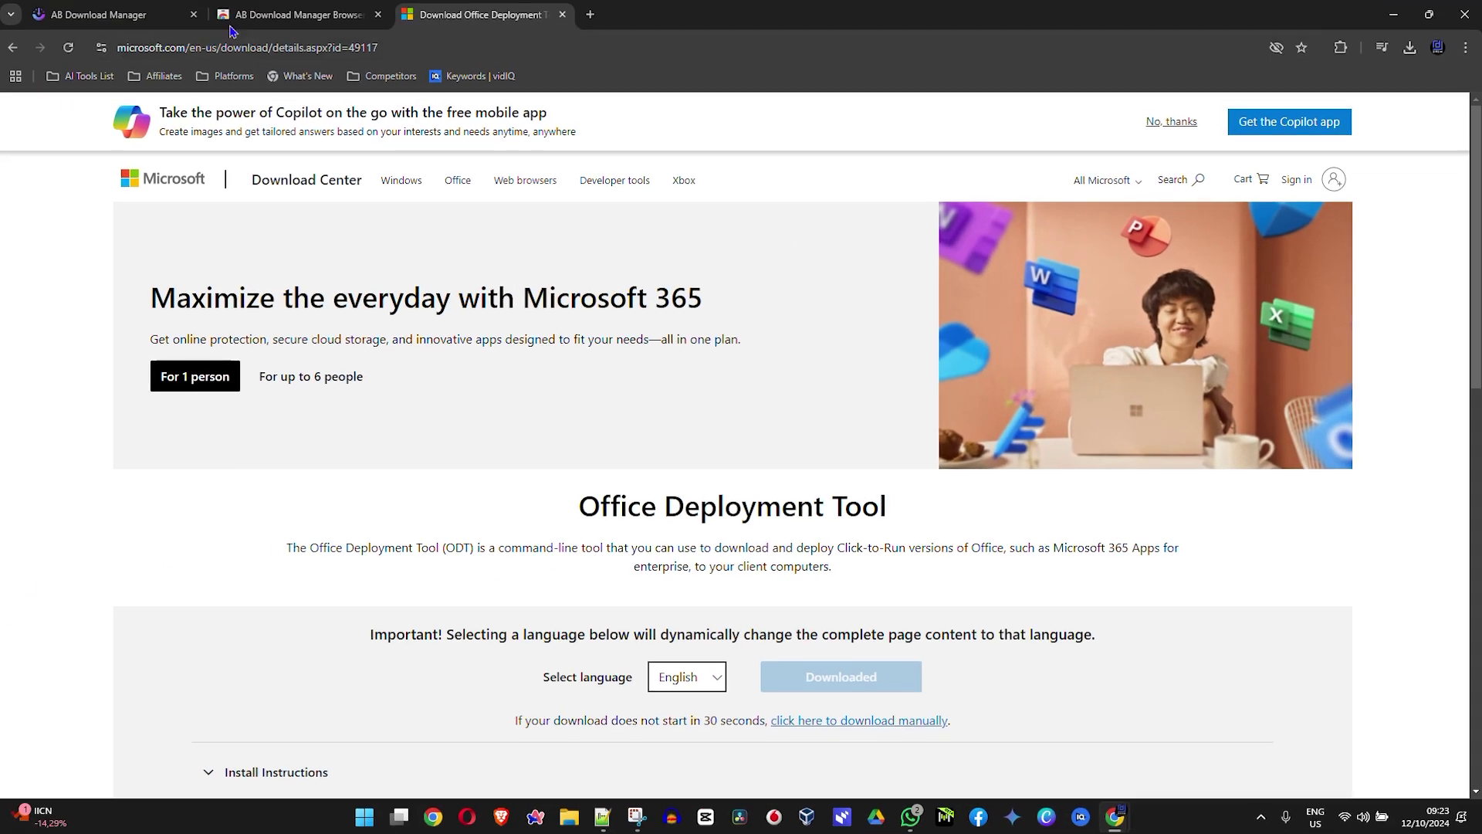
pyautogui.click(255, 17)
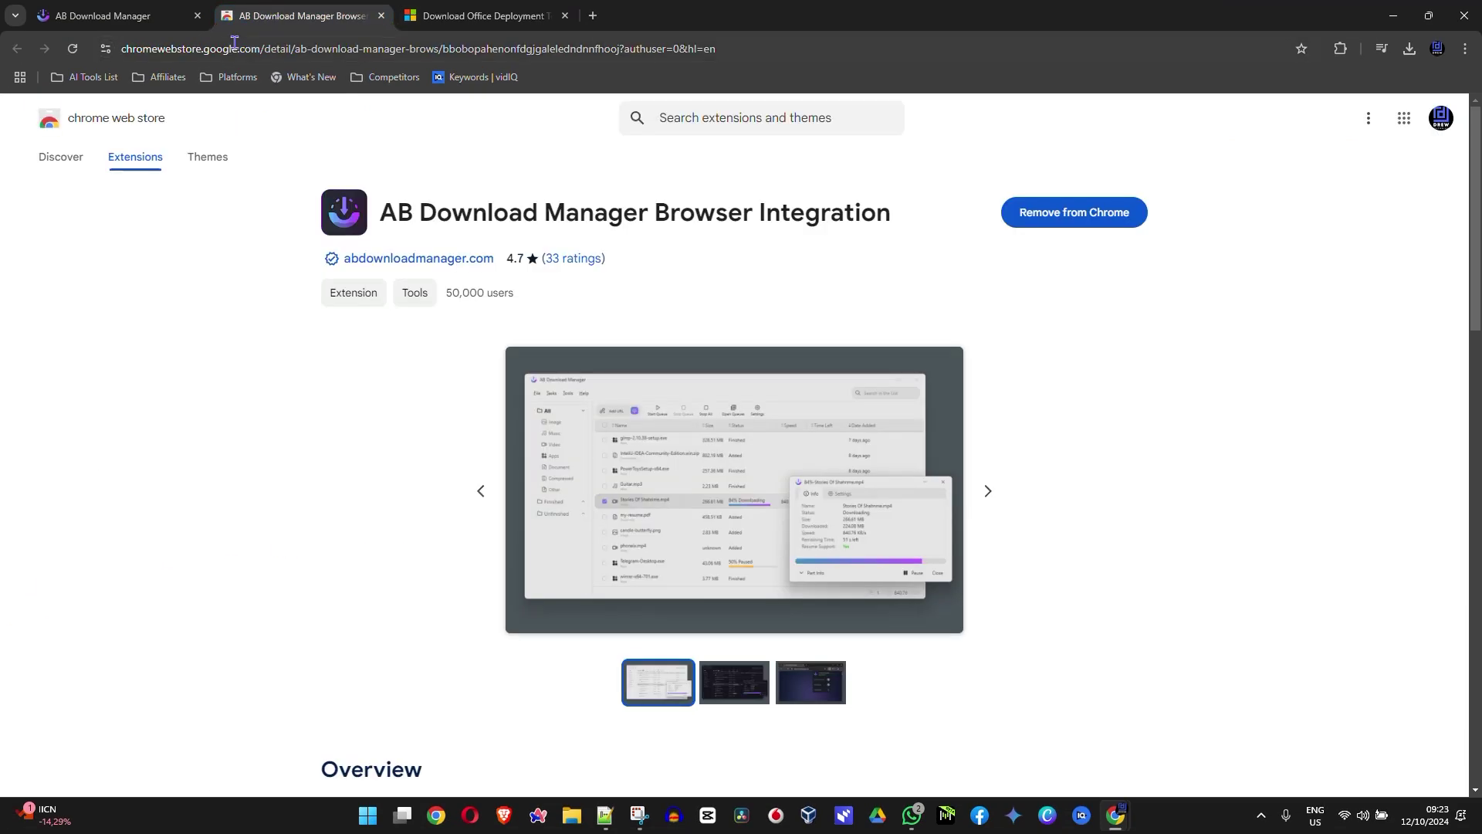
pyautogui.click(101, 14)
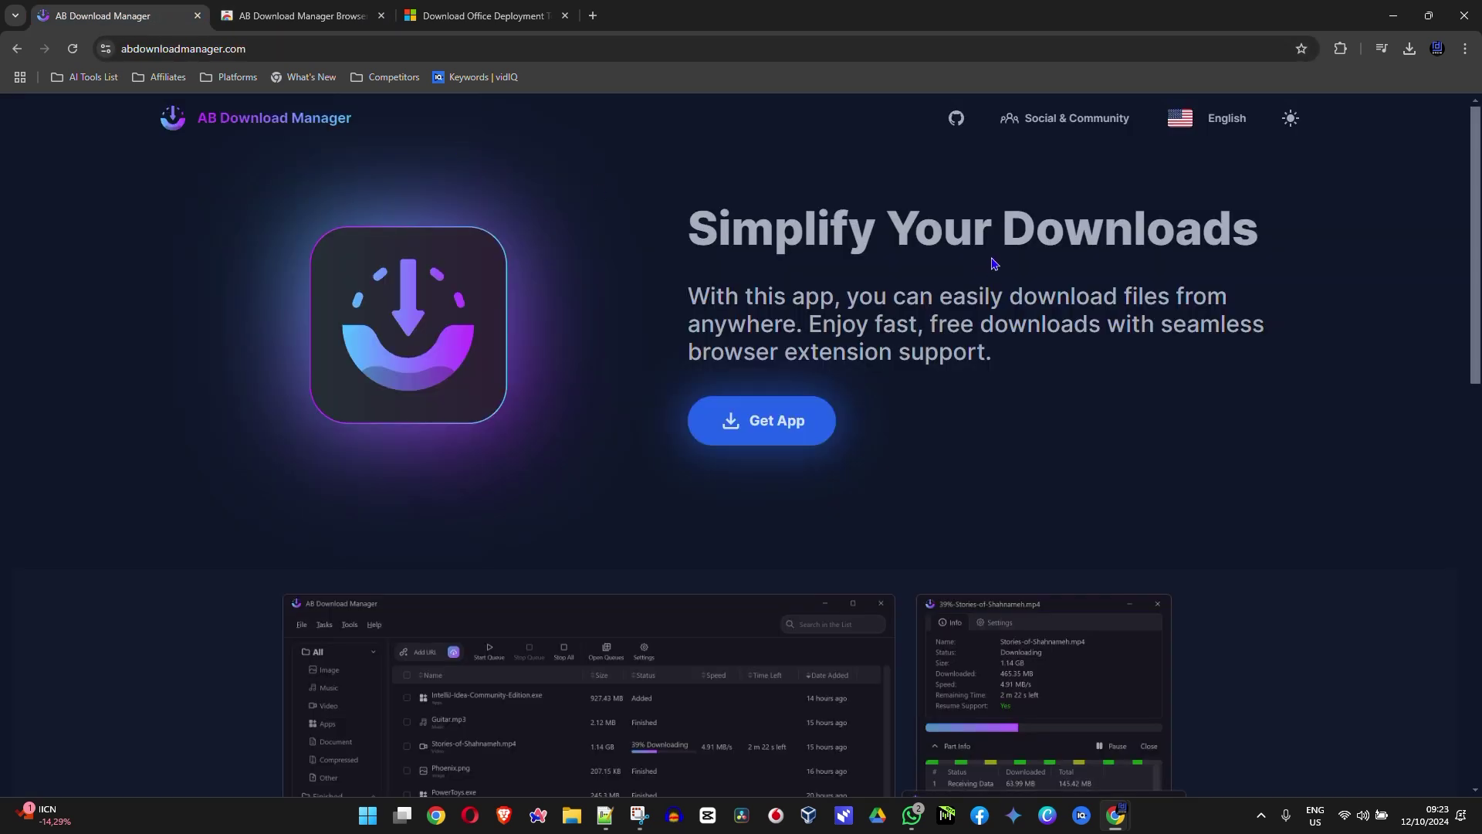